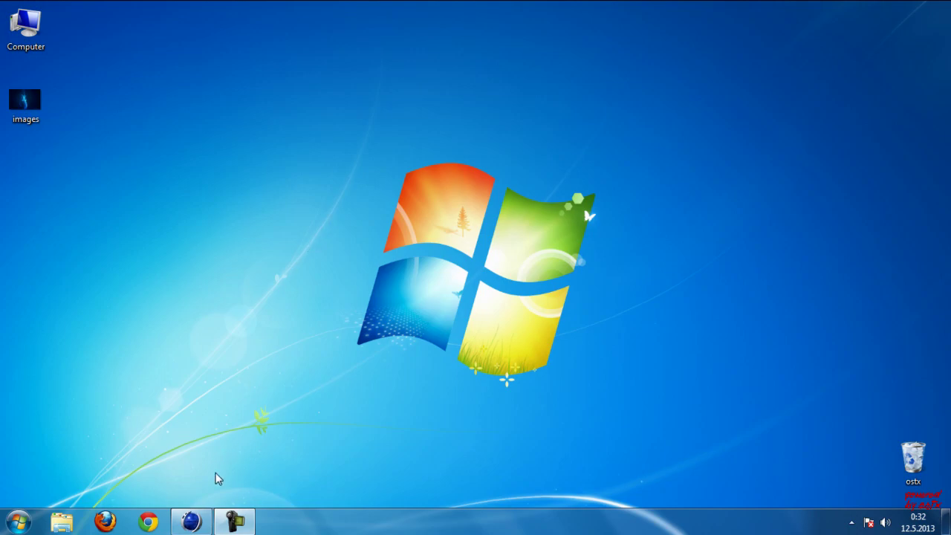
Switch to CINEMA 4D and add a MoText object with the text OSTX.
{"action": "left_click", "coordinate": [191, 521]}
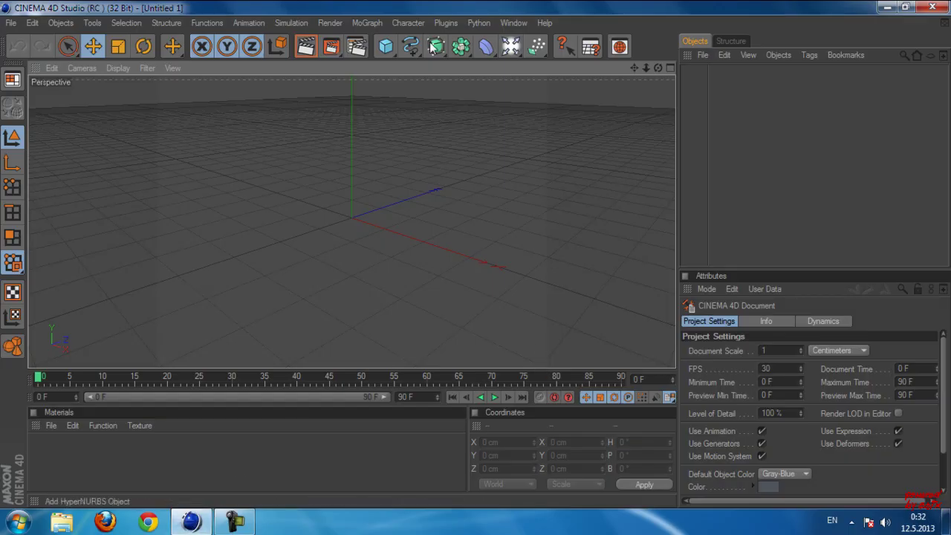
{"action": "left_click", "coordinate": [368, 23]}
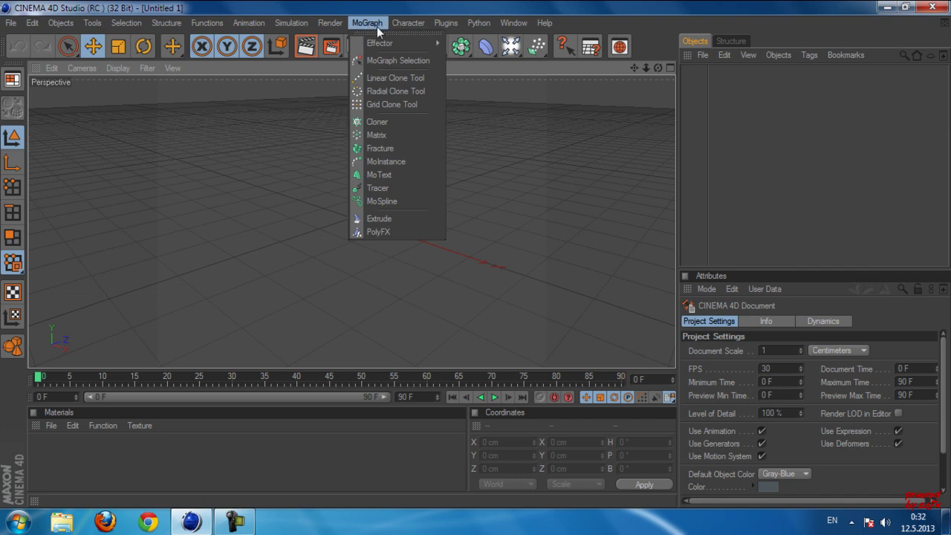
{"action": "left_click", "coordinate": [374, 176]}
{"action": "left_click", "coordinate": [716, 381]}
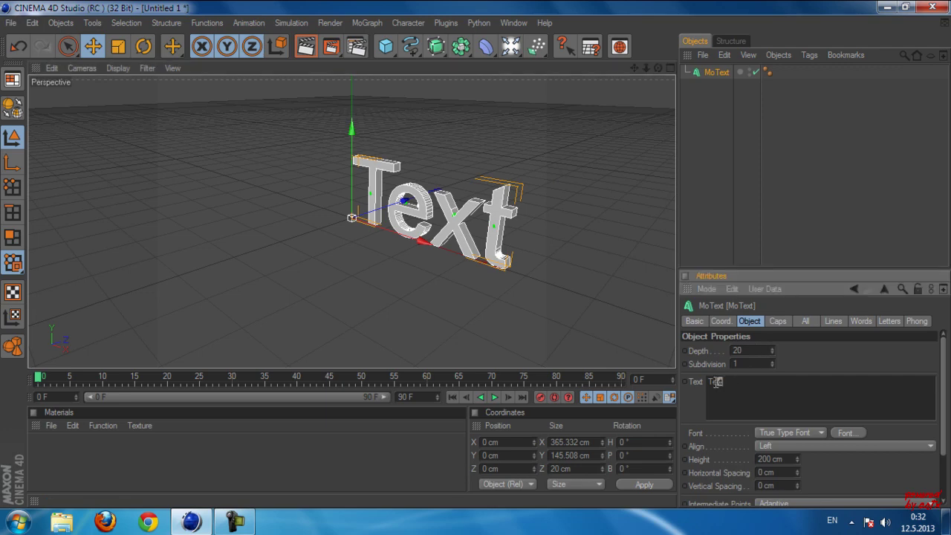
{"action": "key", "text": "BackSpace"}
{"action": "type", "text": "OSTX"}
Set the extrusion depth of the OSTX text to 67.
{"action": "left_click", "coordinate": [704, 351]}
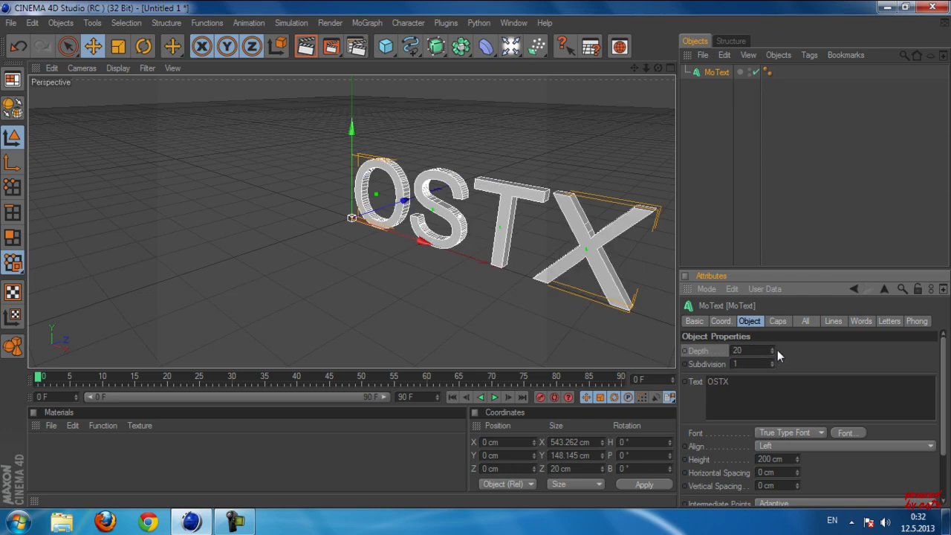
{"action": "scroll", "coordinate": [777, 350], "scroll_direction": "down", "scroll_amount": 2}
{"action": "scroll", "coordinate": [773, 277], "scroll_direction": "up", "scroll_amount": 2}
{"action": "mouse_move", "coordinate": [773, 350]}
{"action": "left_mouse_down"}
{"action": "mouse_move", "coordinate": [773, 329]}
{"action": "mouse_move", "coordinate": [772, 355]}
{"action": "left_mouse_up"}
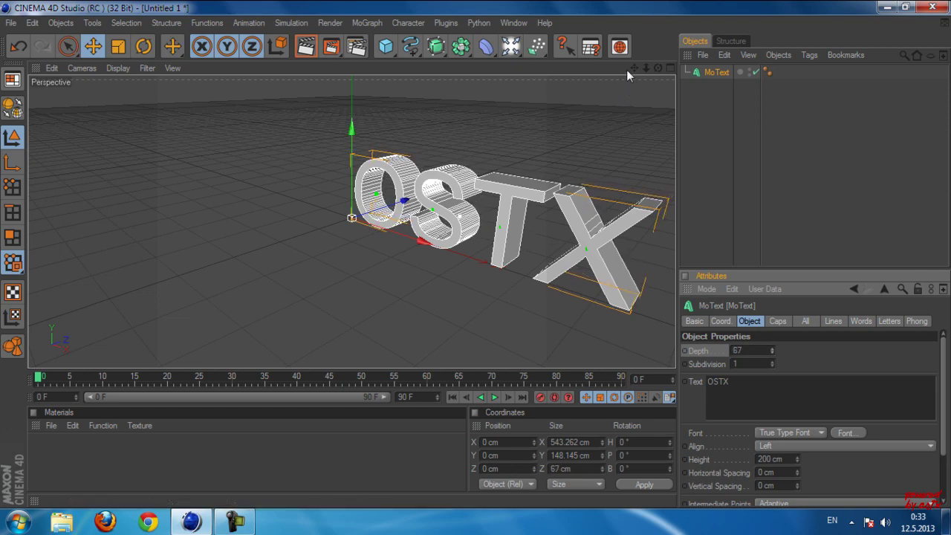
Change the font of the OSTX text to Ethnocentric in the Regular style.
{"action": "mouse_move", "coordinate": [633, 67]}
{"action": "left_mouse_down"}
{"action": "mouse_move", "coordinate": [542, 69]}
{"action": "mouse_move", "coordinate": [635, 69]}
{"action": "left_mouse_up"}
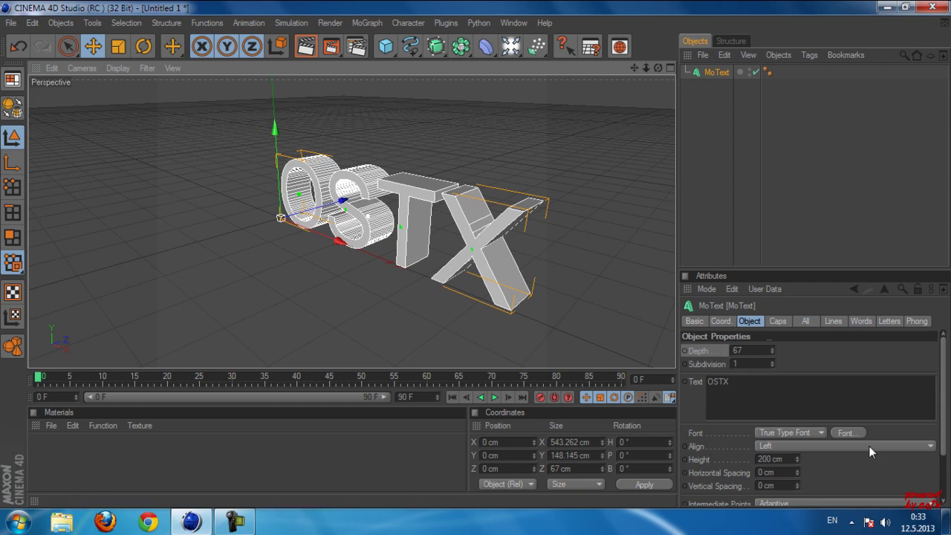
{"action": "left_click", "coordinate": [848, 432]}
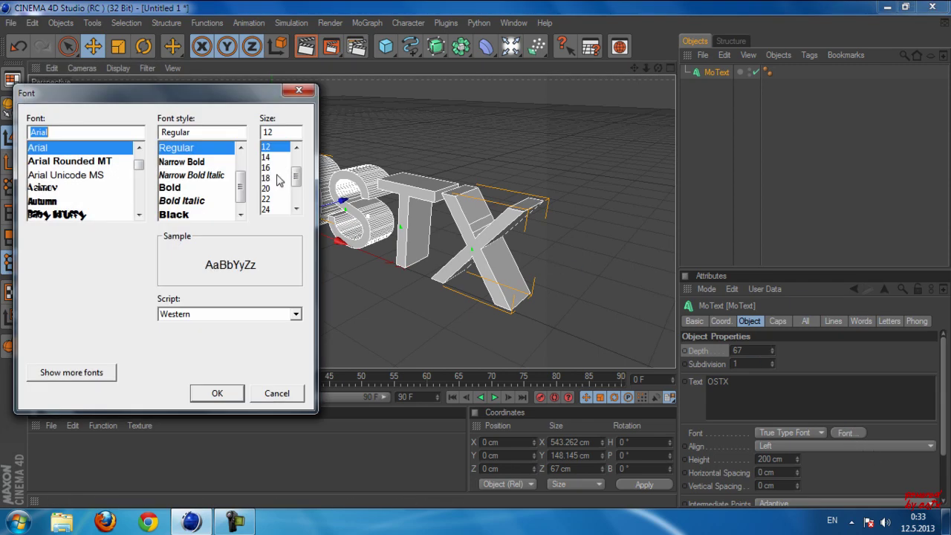
{"action": "type", "text": "Et"}
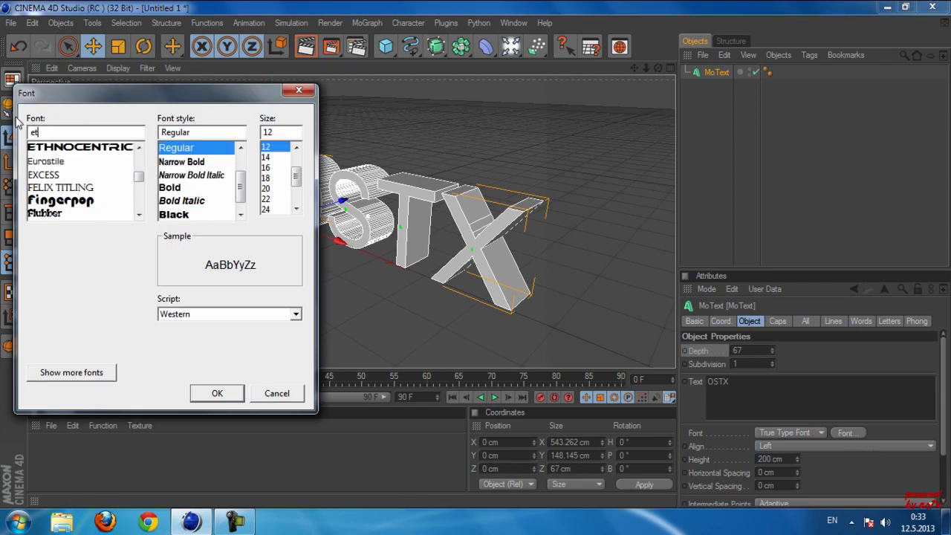
{"action": "left_click", "coordinate": [74, 149]}
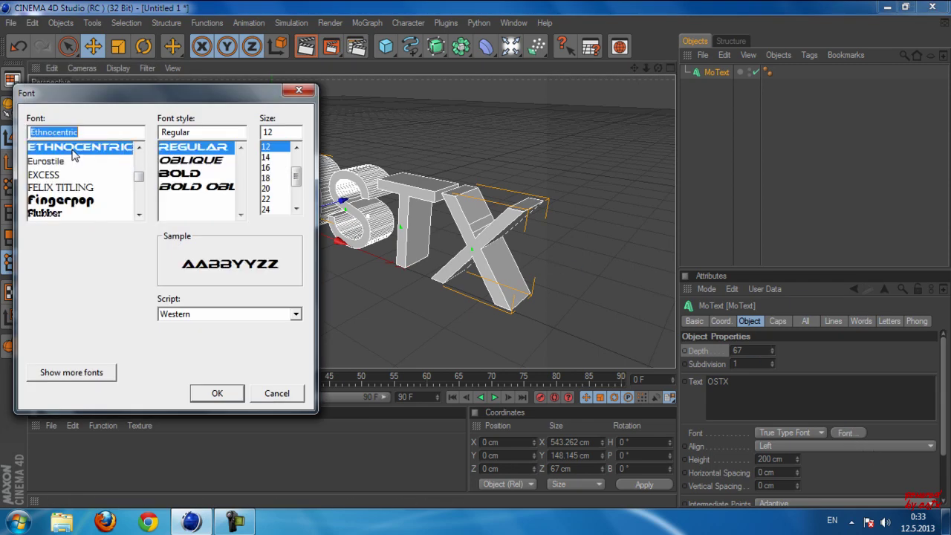
{"action": "left_click", "coordinate": [216, 393]}
Add a Plane object as the floor, with width and height both set to 50000 cm.
{"action": "left_click_drag", "start_coordinate": [632, 69], "coordinate": [524, 52]}
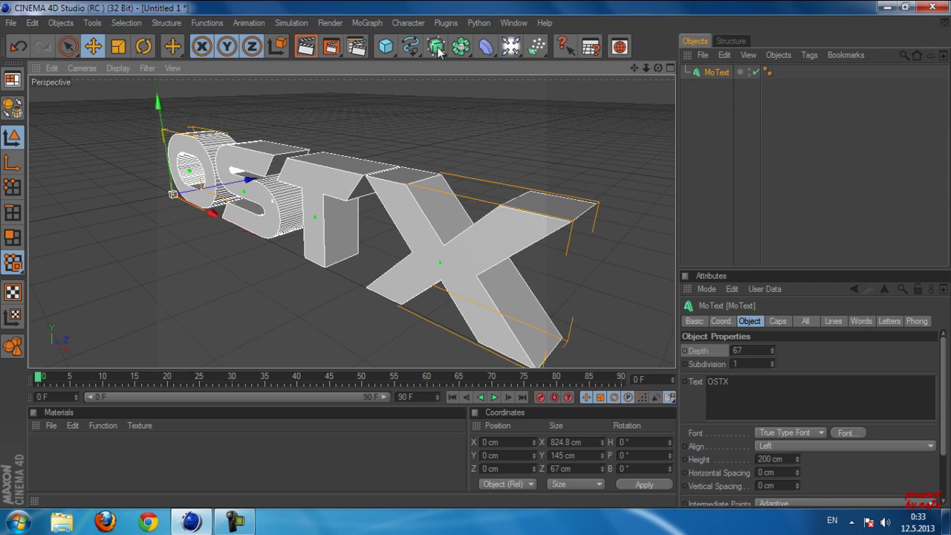
{"action": "left_click_drag", "start_coordinate": [385, 46], "coordinate": [520, 91]}
{"action": "left_click", "coordinate": [777, 352]}
{"action": "type", "text": "50000"}
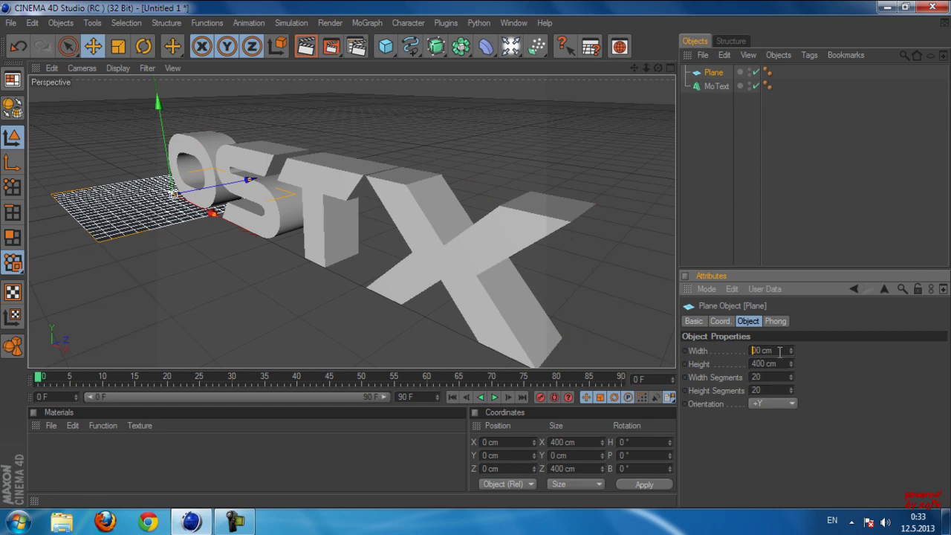
{"action": "left_click", "coordinate": [769, 364]}
{"action": "type", "text": "50000"}
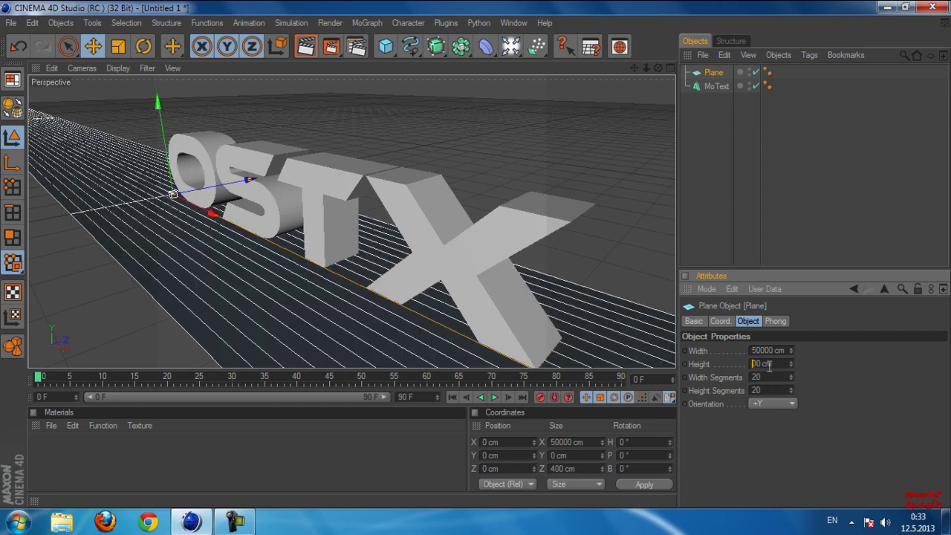
{"action": "left_click", "coordinate": [771, 375]}
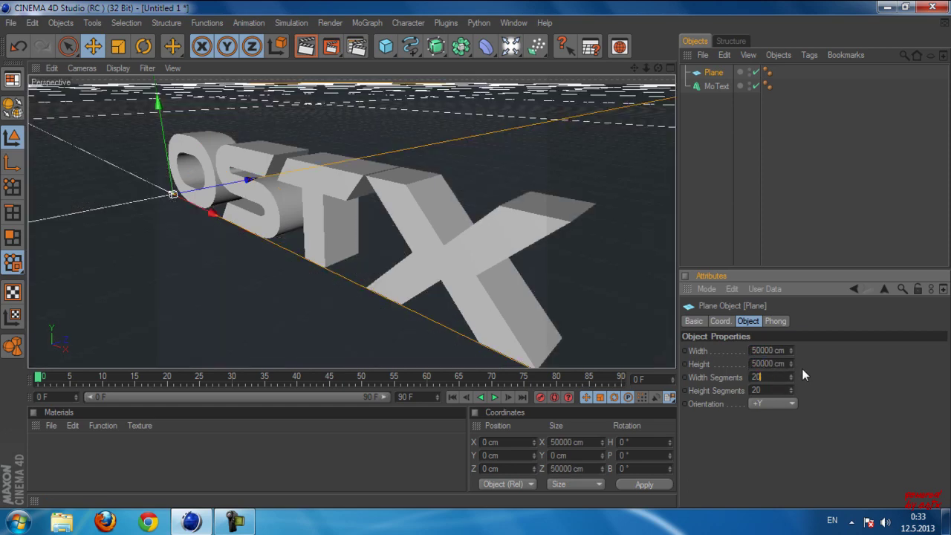
Duplicate the MoText object by copying and pasting it.
{"action": "left_click", "coordinate": [713, 87]}
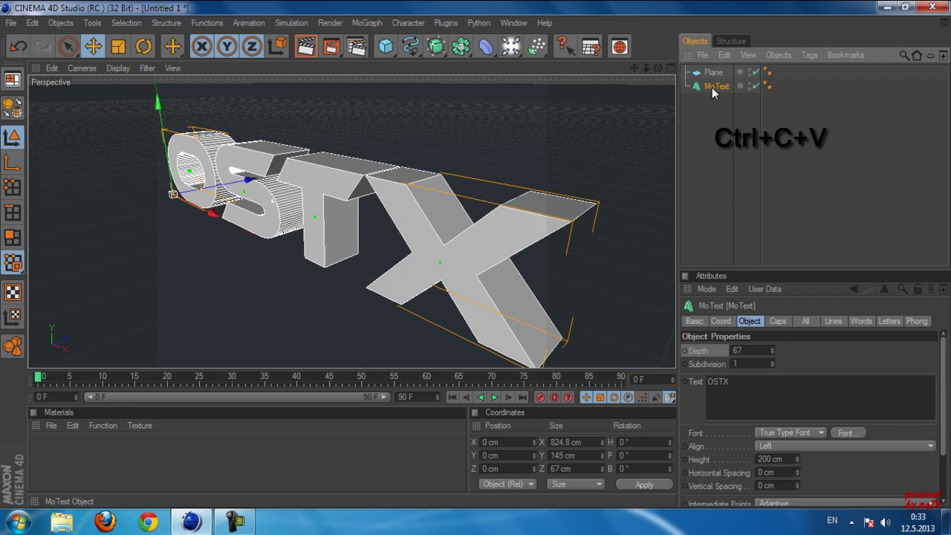
{"action": "key", "text": "ctrl+c"}
{"action": "key", "text": "ctrl+v"}
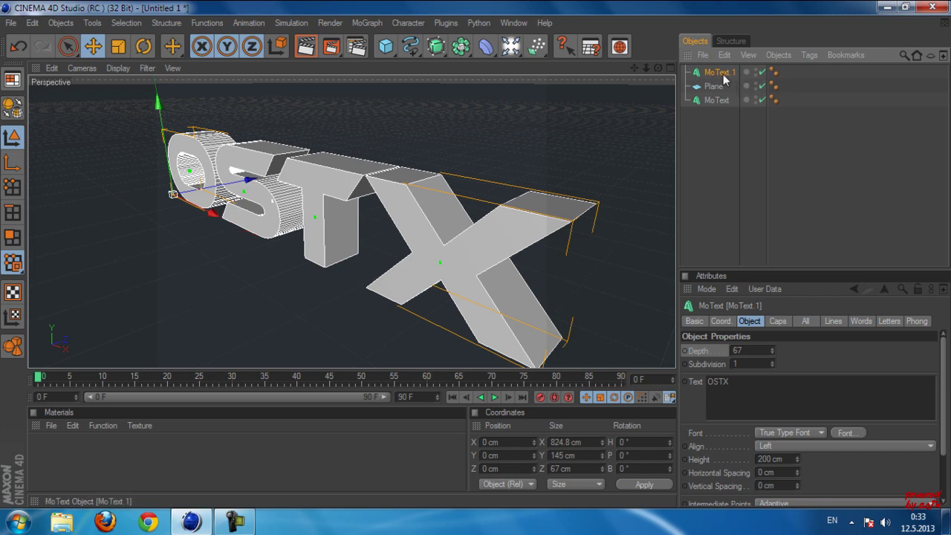
Set the start cap of the duplicated text to Fillet Cap with 100 steps and a 3 cm radius.
{"action": "left_click", "coordinate": [777, 321]}
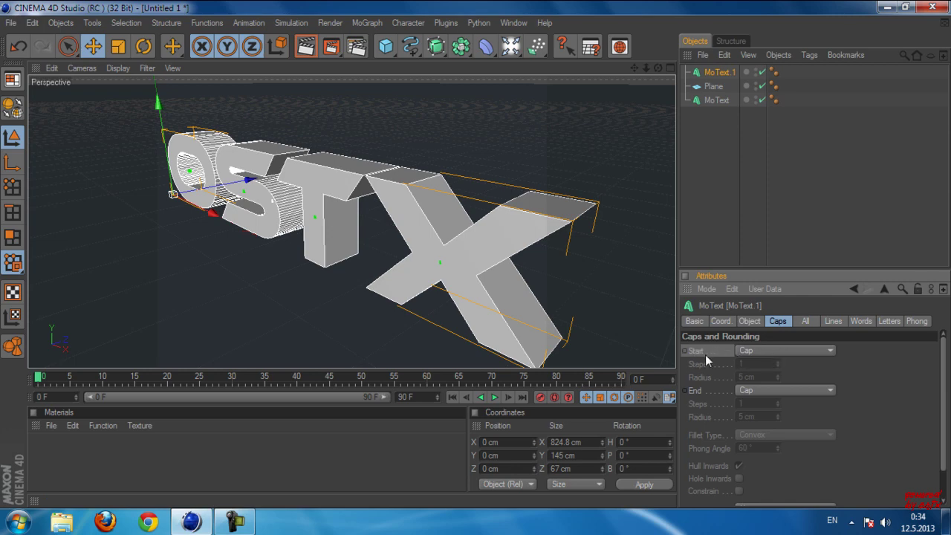
{"action": "left_click", "coordinate": [776, 352]}
{"action": "left_click", "coordinate": [769, 396]}
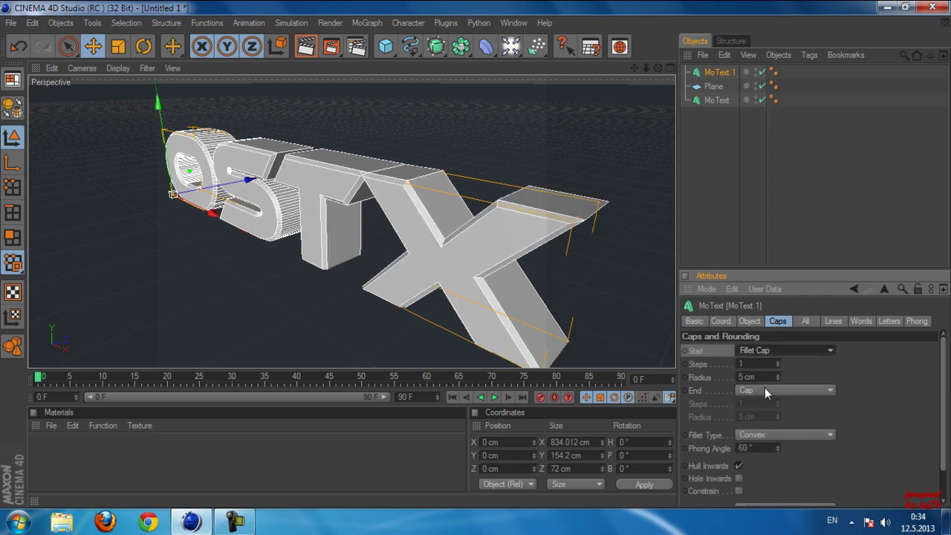
{"action": "left_click", "coordinate": [758, 363]}
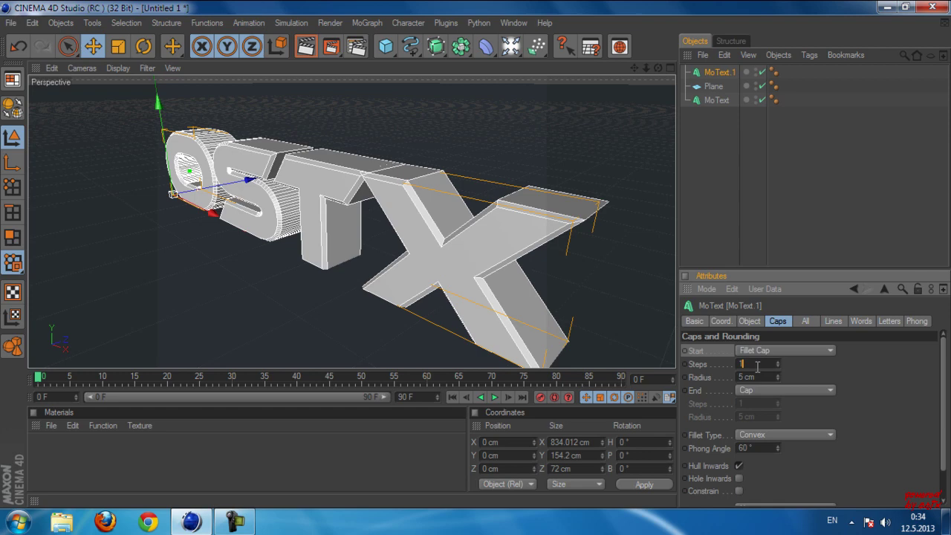
{"action": "type", "text": "00"}
{"action": "left_click", "coordinate": [765, 377]}
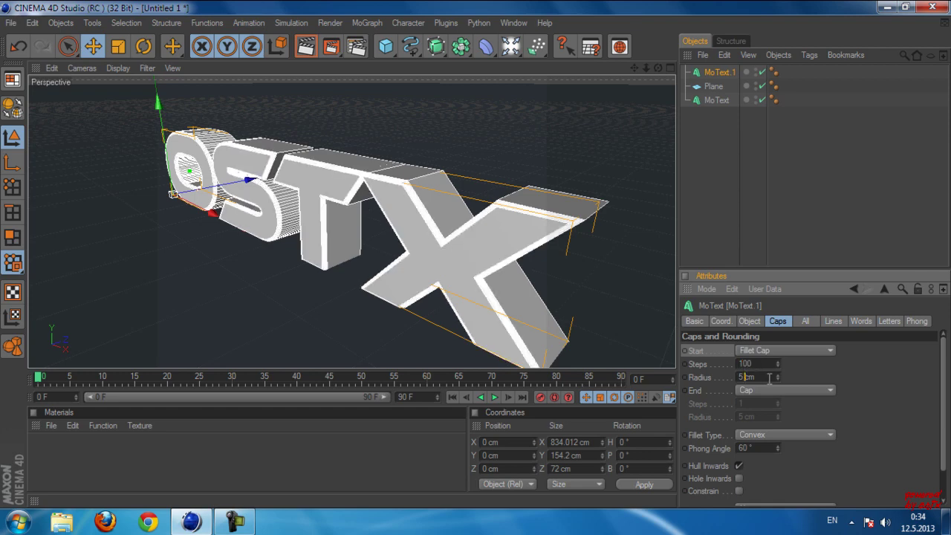
{"action": "type", "text": "3"}
Set the end cap of the duplicated text to Fillet Cap with 100 steps and a 3 cm radius.
{"action": "left_click", "coordinate": [767, 389]}
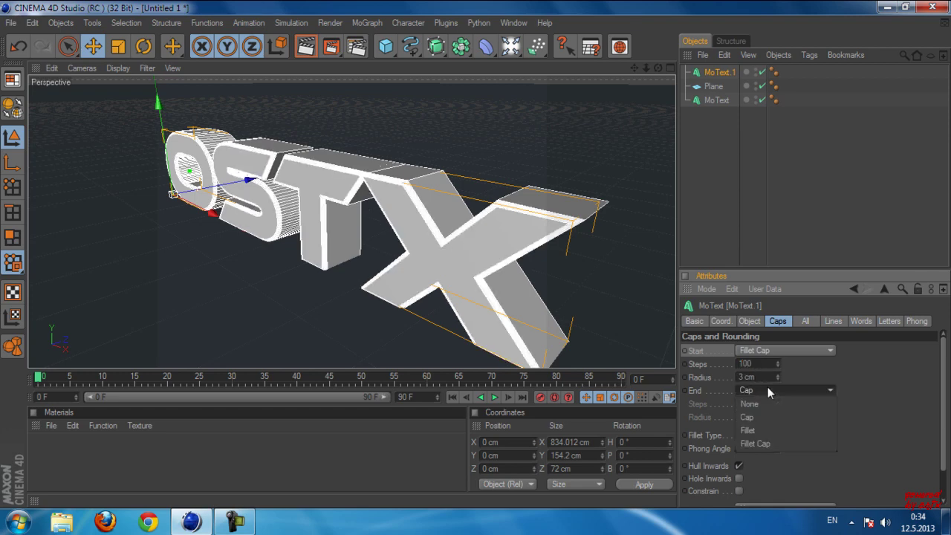
{"action": "left_click", "coordinate": [774, 443]}
{"action": "left_click", "coordinate": [746, 403]}
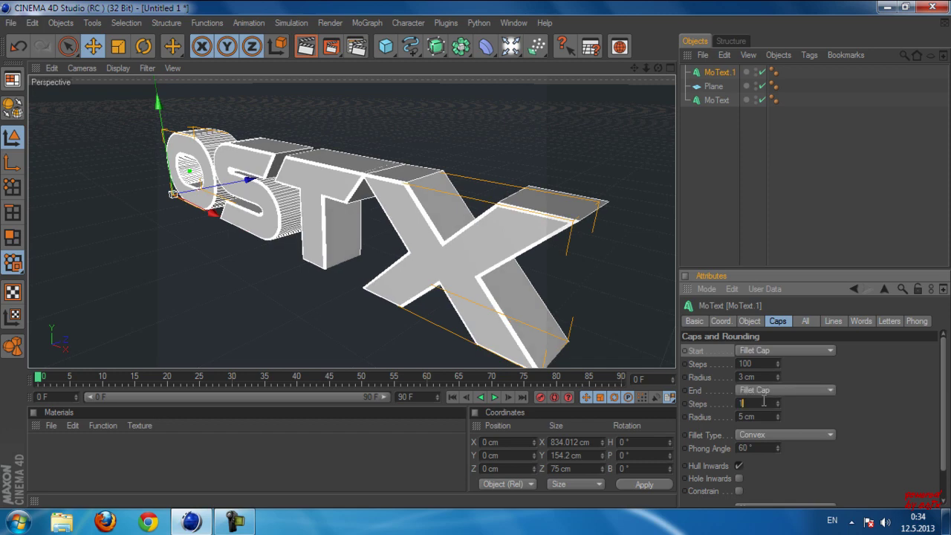
{"action": "type", "text": "00"}
{"action": "left_click", "coordinate": [755, 417]}
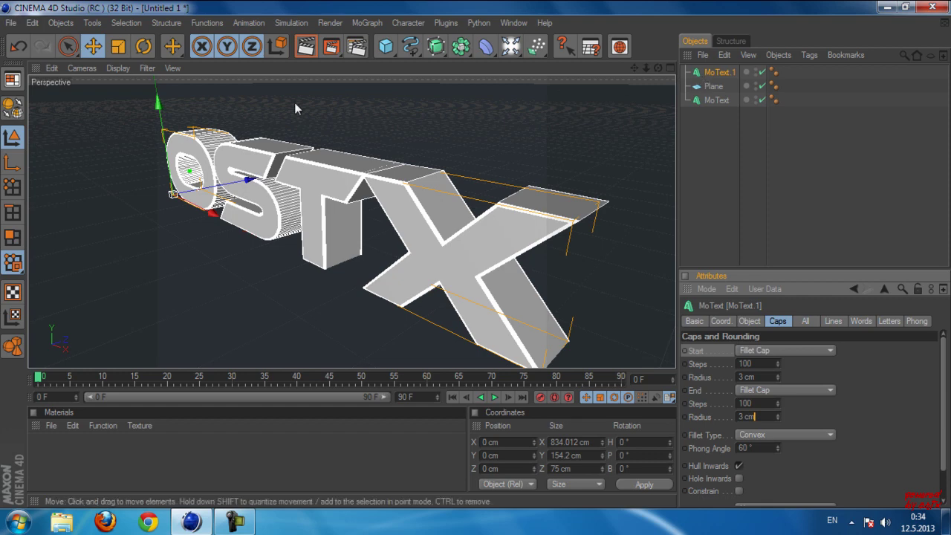
Move the filleted text copy back along the Z axis to about 17 cm and deselect it.
{"action": "left_click", "coordinate": [69, 47]}
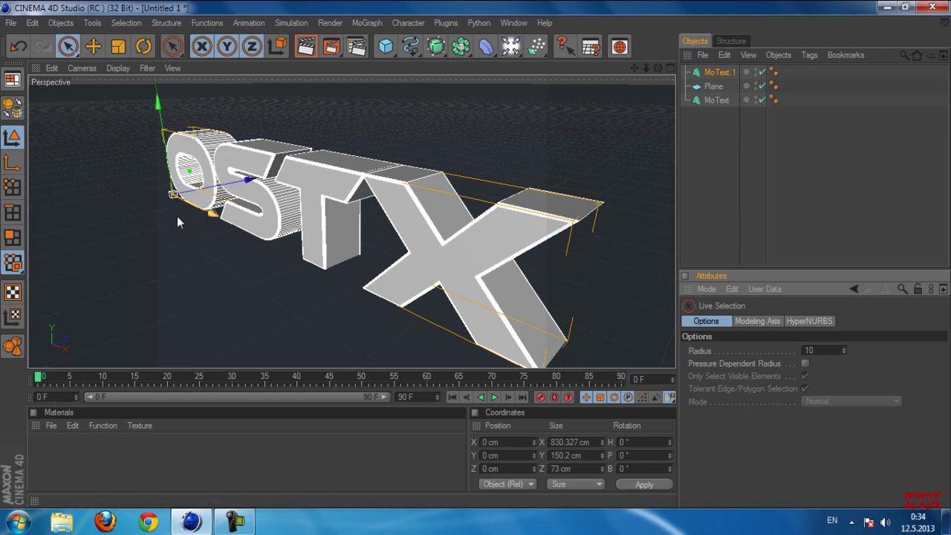
{"action": "left_click_drag", "start_coordinate": [226, 200], "coordinate": [201, 193]}
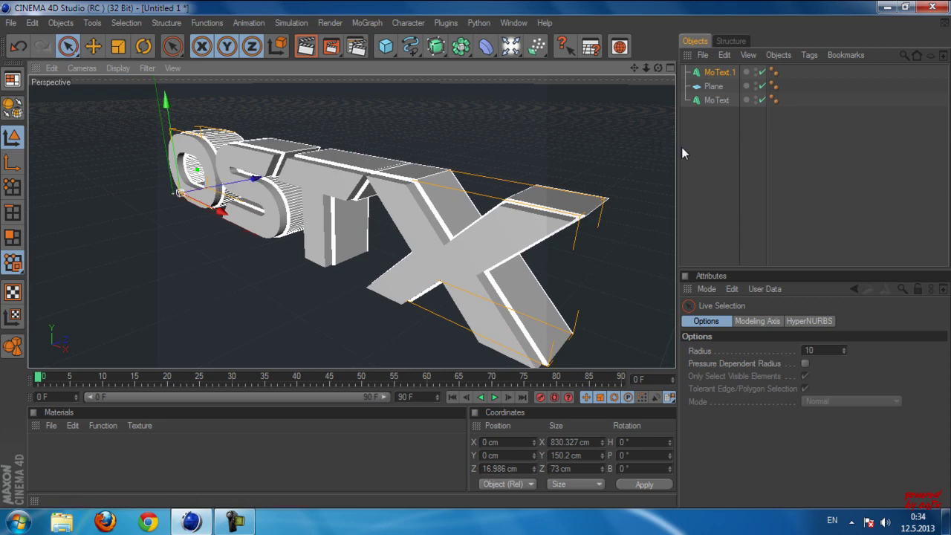
{"action": "key", "text": "ctrl+z"}
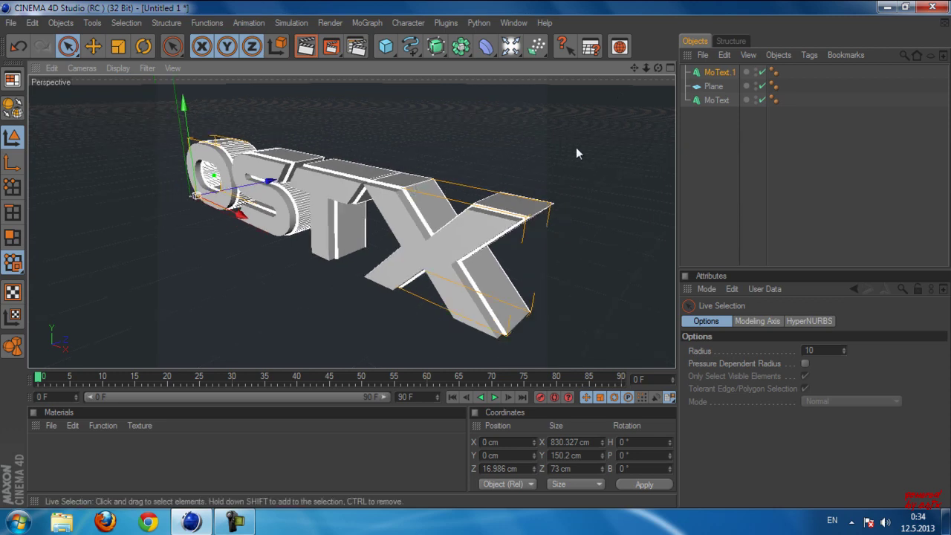
{"action": "left_click", "coordinate": [692, 155]}
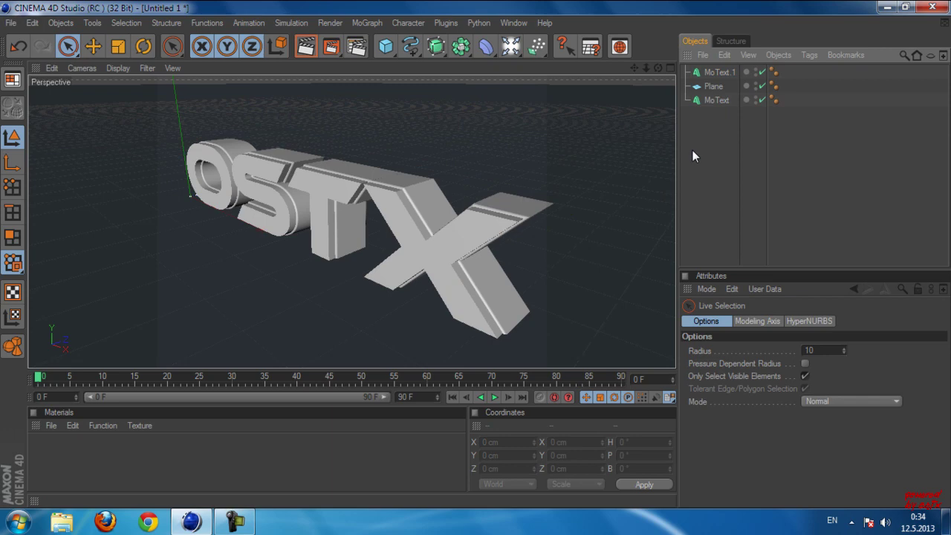
Create a new material and set its color to dark grey, RGB 52, 52, 52.
{"action": "double_click", "coordinate": [110, 458]}
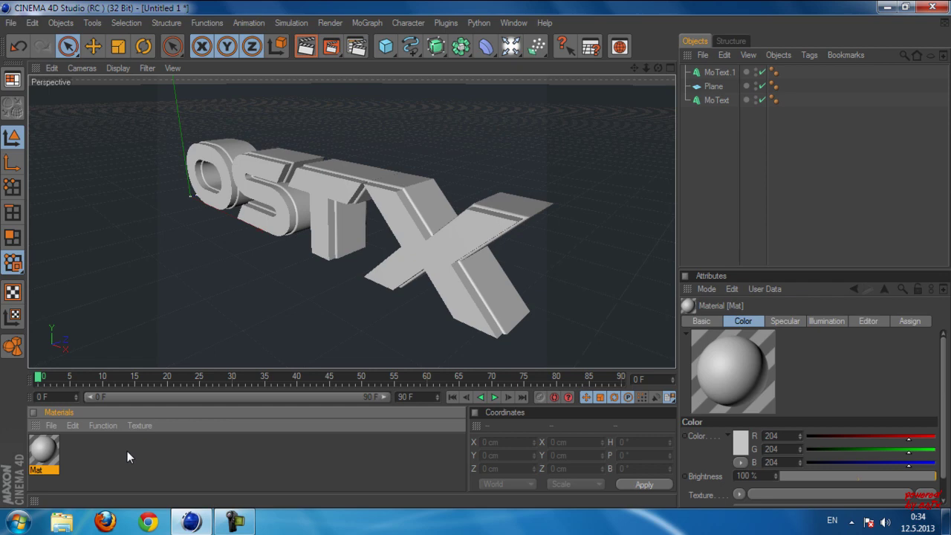
{"action": "double_click", "coordinate": [57, 462]}
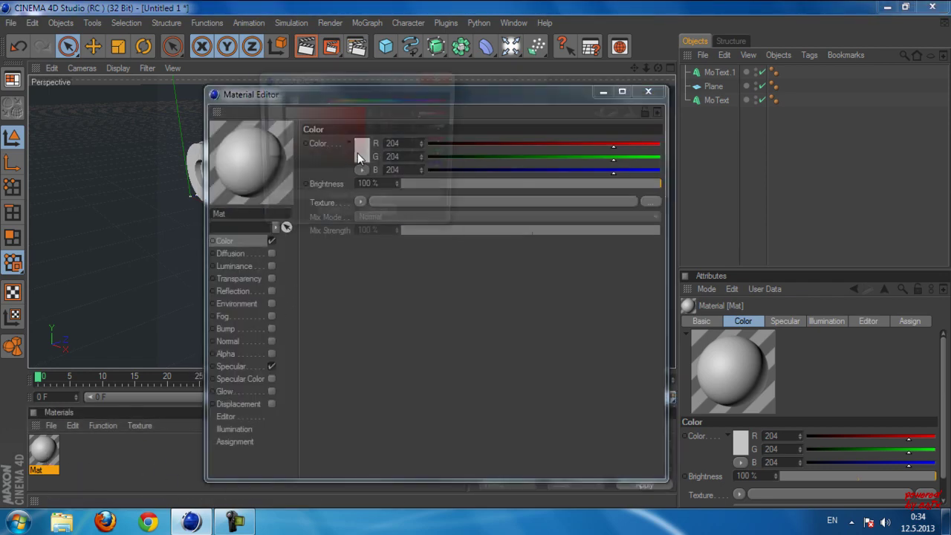
{"action": "left_click", "coordinate": [359, 152]}
{"action": "left_click_drag", "start_coordinate": [332, 83], "coordinate": [518, 111]}
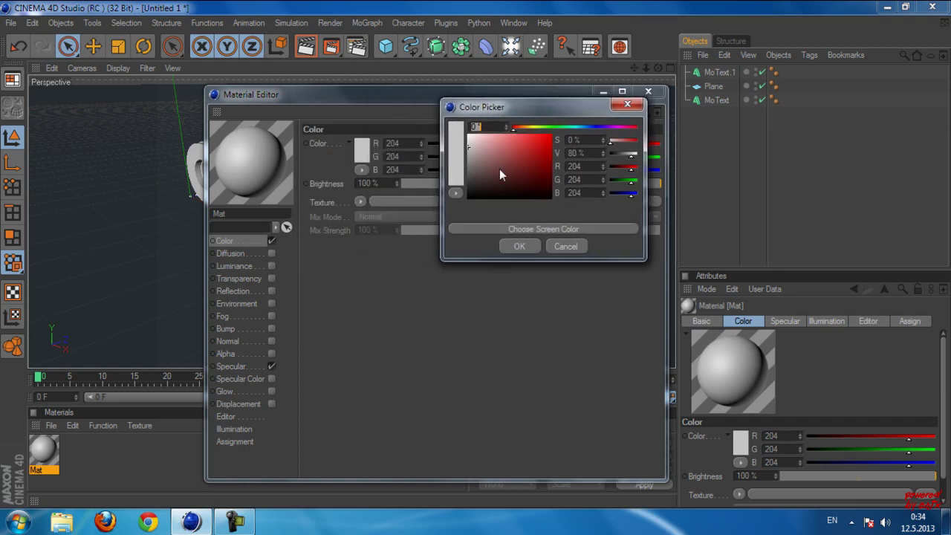
{"action": "left_click_drag", "start_coordinate": [500, 169], "coordinate": [412, 189]}
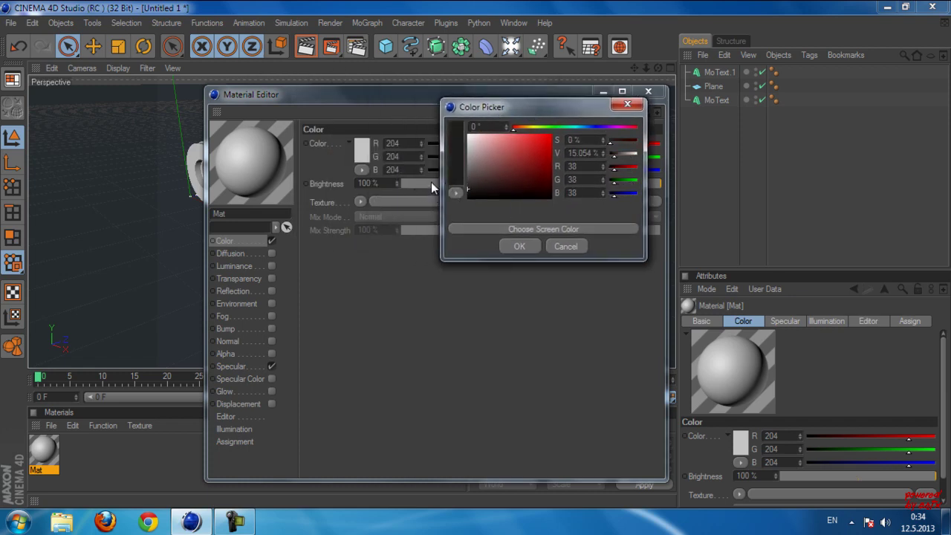
{"action": "left_click_drag", "start_coordinate": [500, 182], "coordinate": [422, 188]}
{"action": "left_click", "coordinate": [519, 246]}
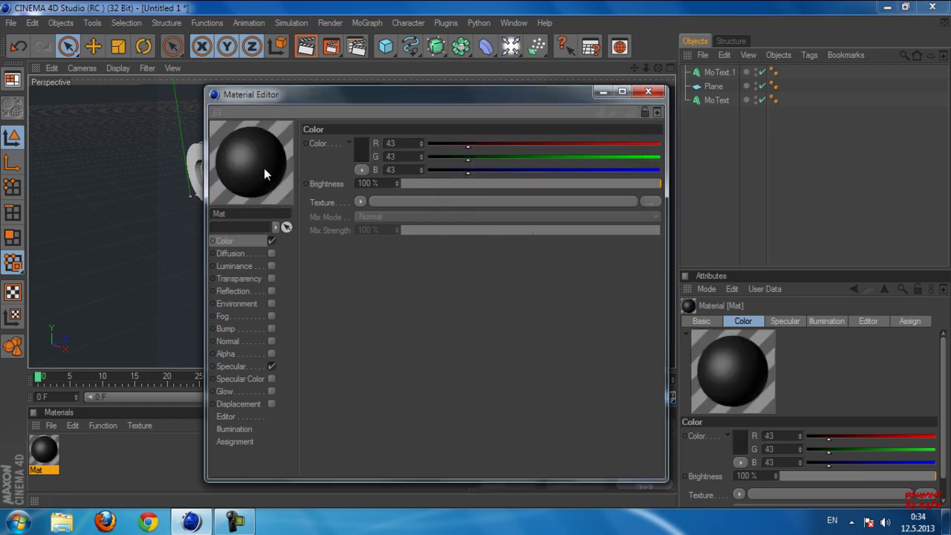
{"action": "left_click", "coordinate": [361, 151]}
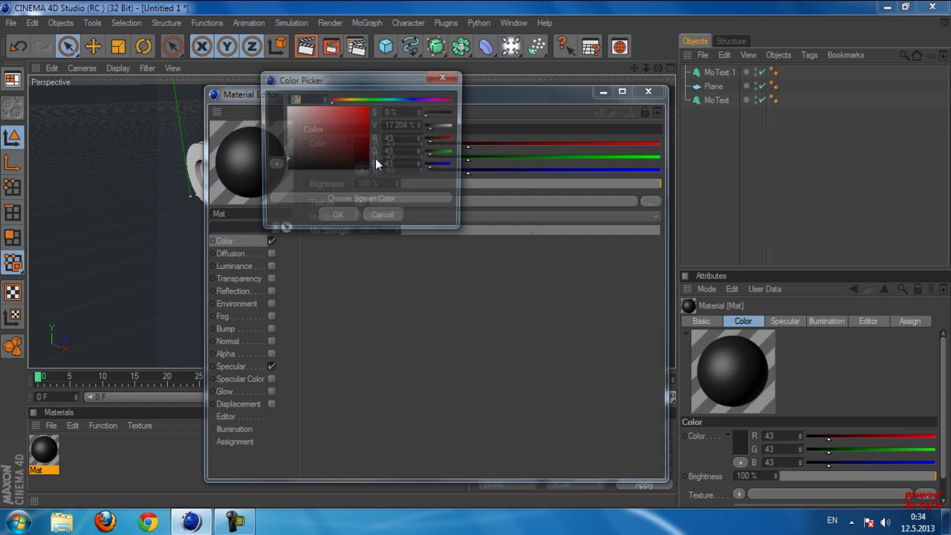
{"action": "left_click_drag", "start_coordinate": [309, 163], "coordinate": [285, 162]}
{"action": "left_click", "coordinate": [334, 218]}
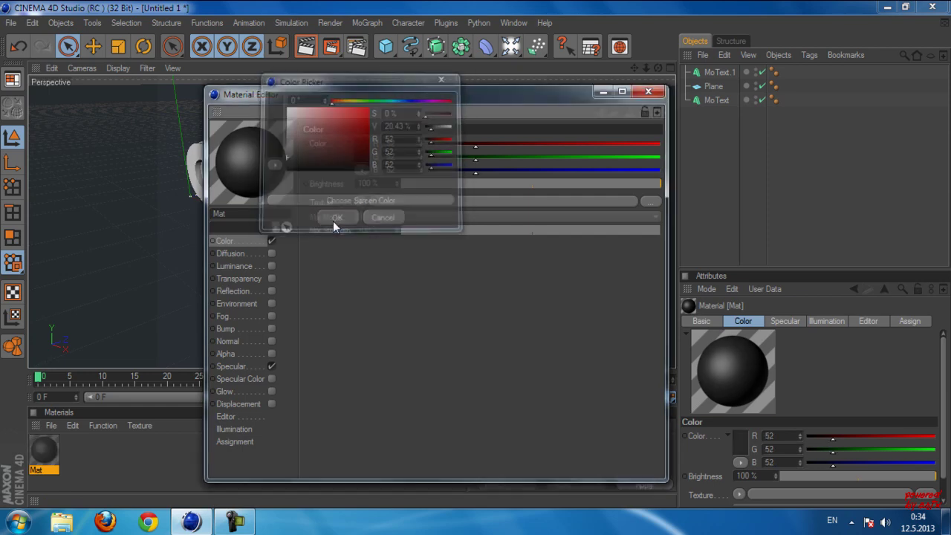
Enable Reflection on the dark grey material and reduce the reflection brightness to 19 %.
{"action": "left_click", "coordinate": [271, 292]}
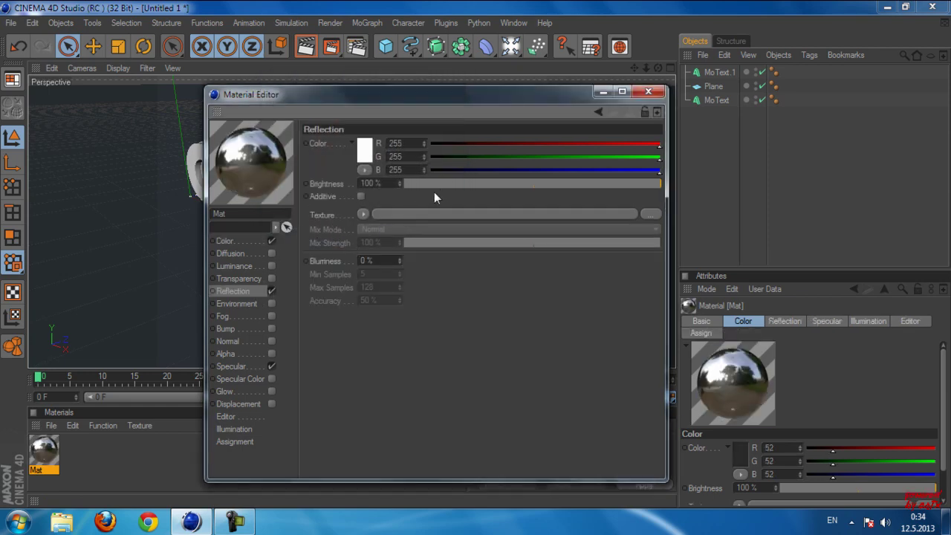
{"action": "left_click", "coordinate": [451, 182]}
{"action": "left_click_drag", "start_coordinate": [454, 185], "coordinate": [393, 190]}
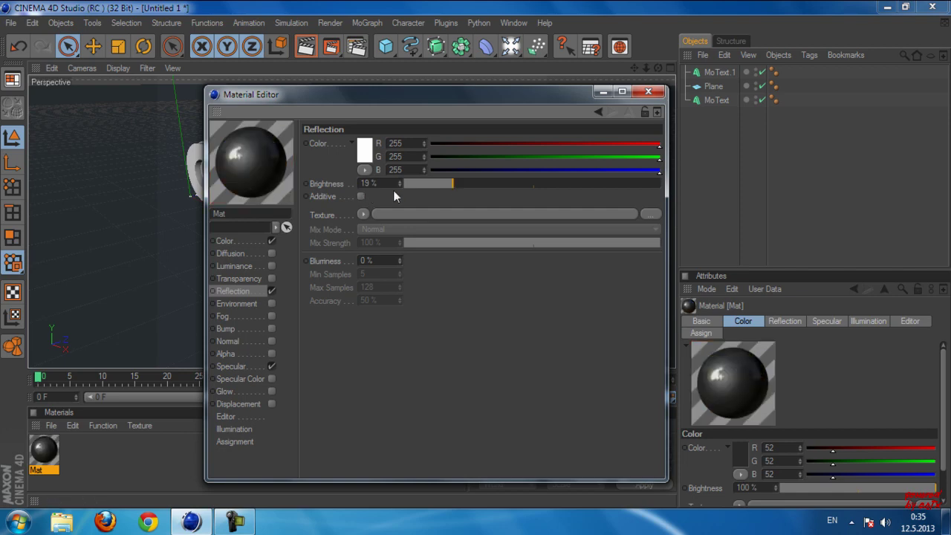
Apply the dark grey material to the floor plane.
{"action": "left_click", "coordinate": [647, 92]}
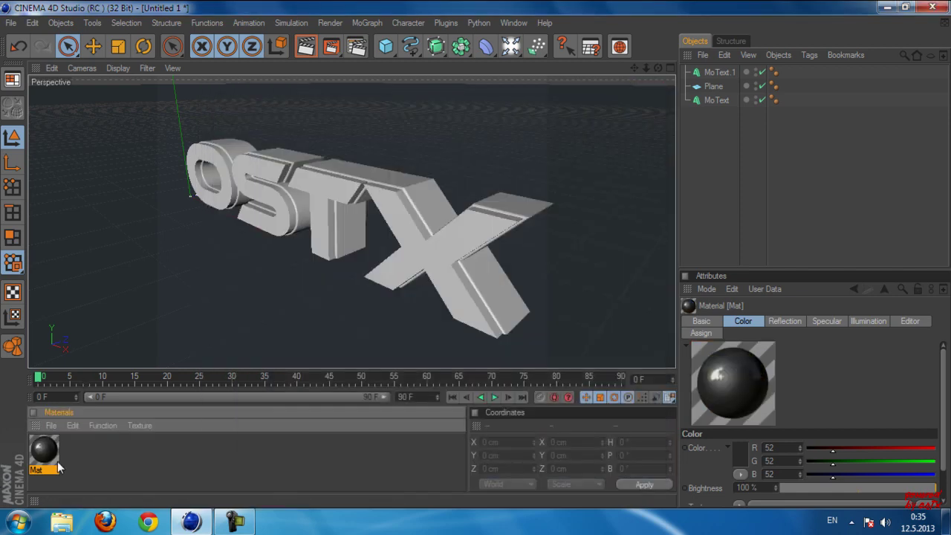
{"action": "left_click_drag", "start_coordinate": [49, 458], "coordinate": [241, 294]}
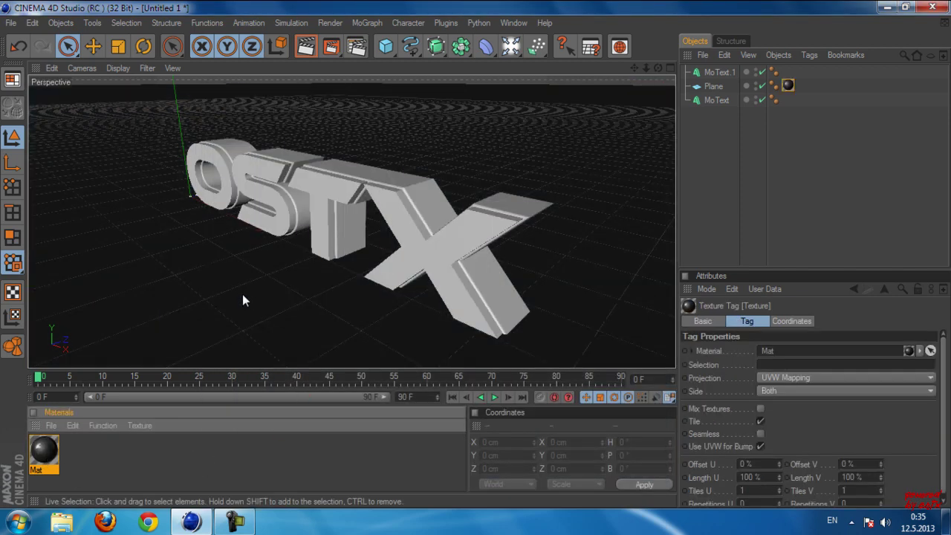
{"action": "left_click_drag", "start_coordinate": [46, 453], "coordinate": [714, 86]}
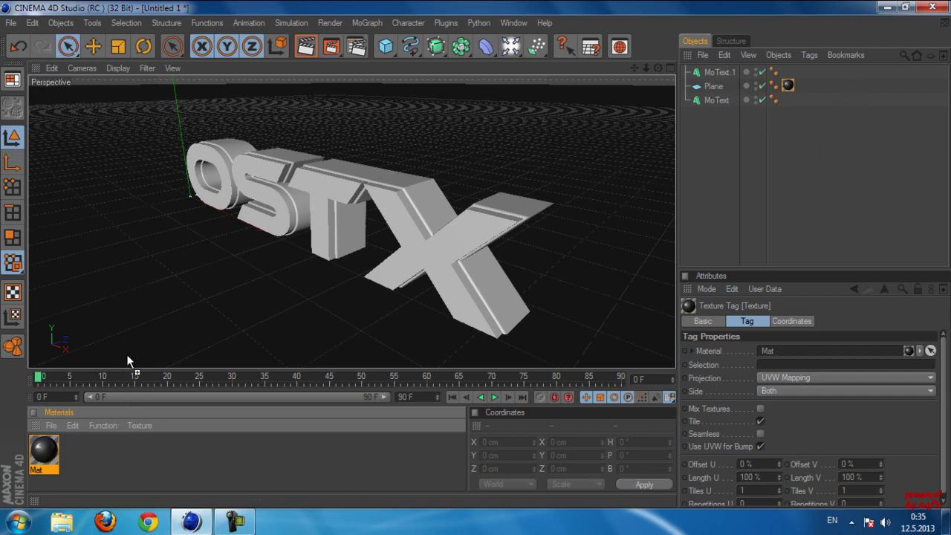
{"action": "left_click", "coordinate": [59, 456]}
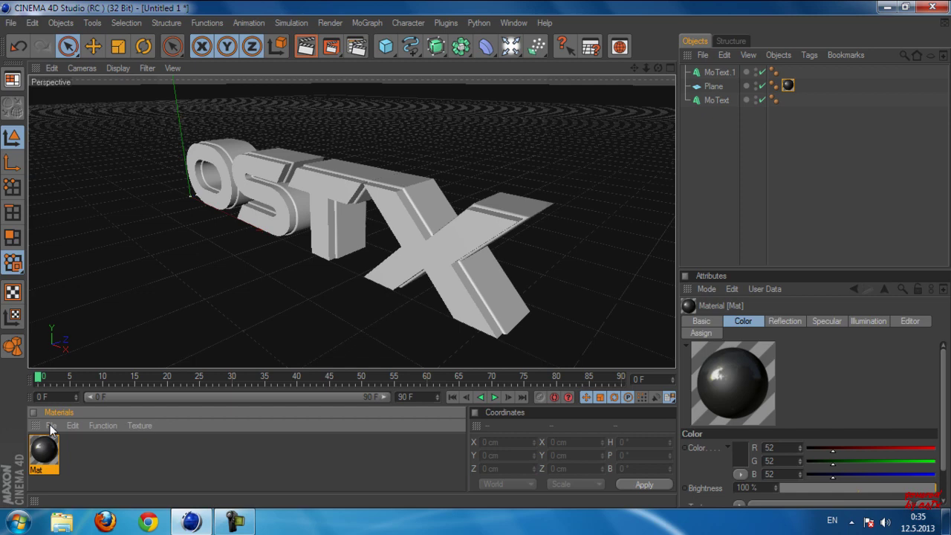
Create a Nukei shader material and set its Diffuse A color to black.
{"action": "left_click", "coordinate": [52, 426]}
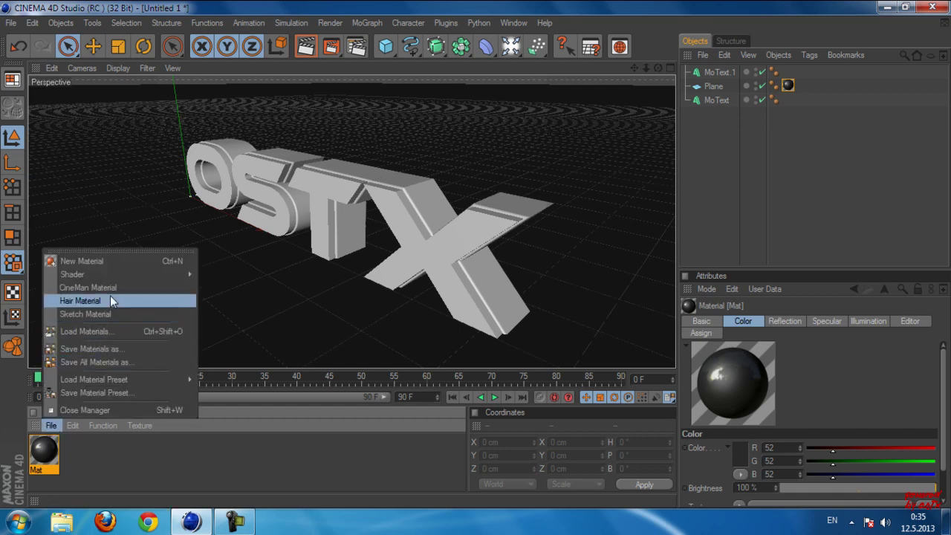
{"action": "mouse_move", "coordinate": [140, 275]}
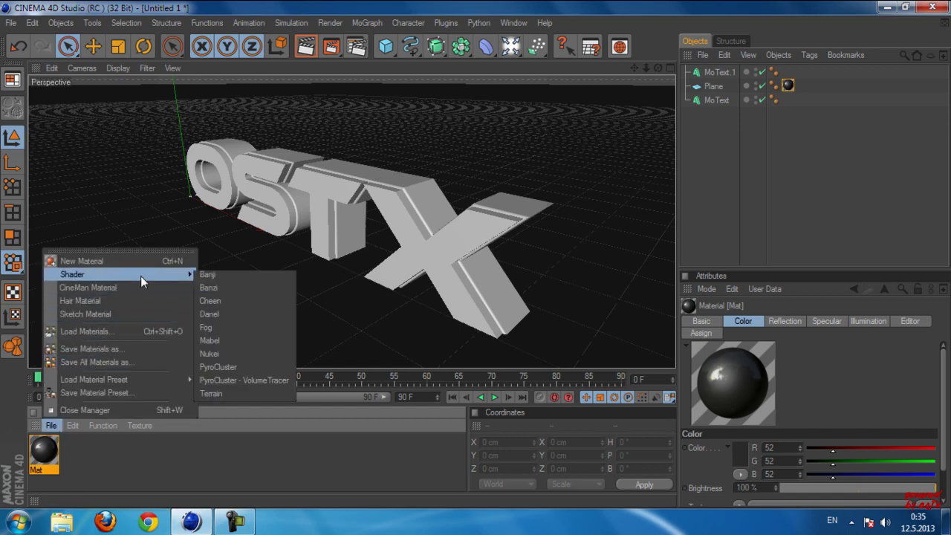
{"action": "left_click", "coordinate": [242, 355]}
{"action": "double_click", "coordinate": [45, 455]}
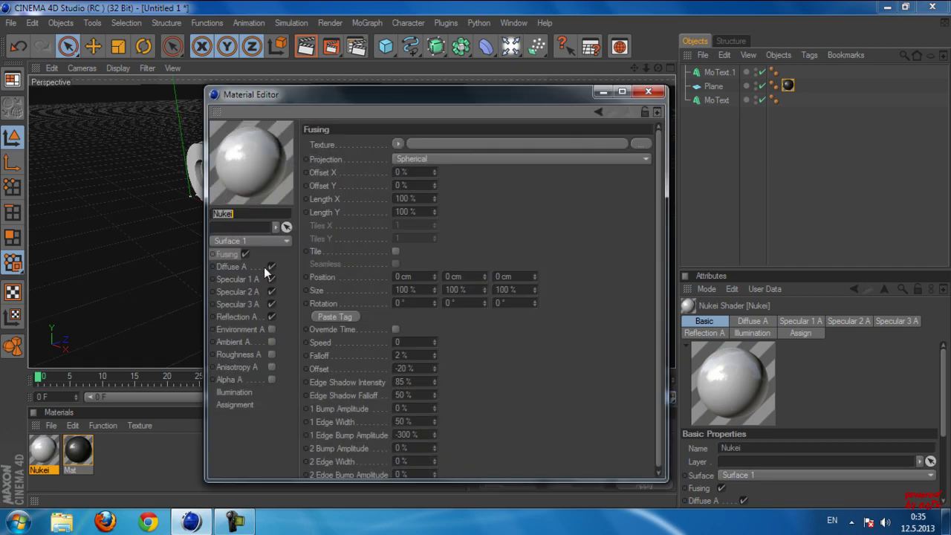
{"action": "left_click", "coordinate": [234, 267]}
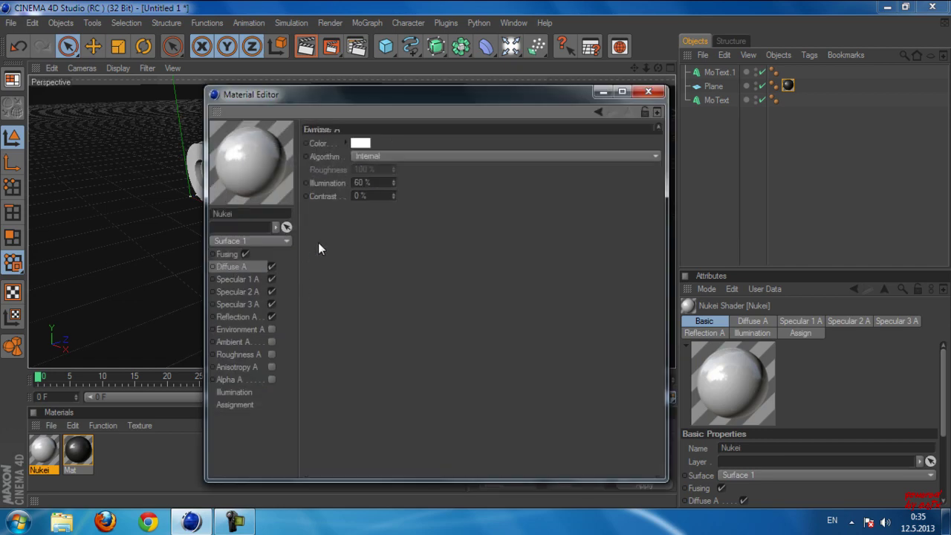
{"action": "left_click", "coordinate": [360, 142]}
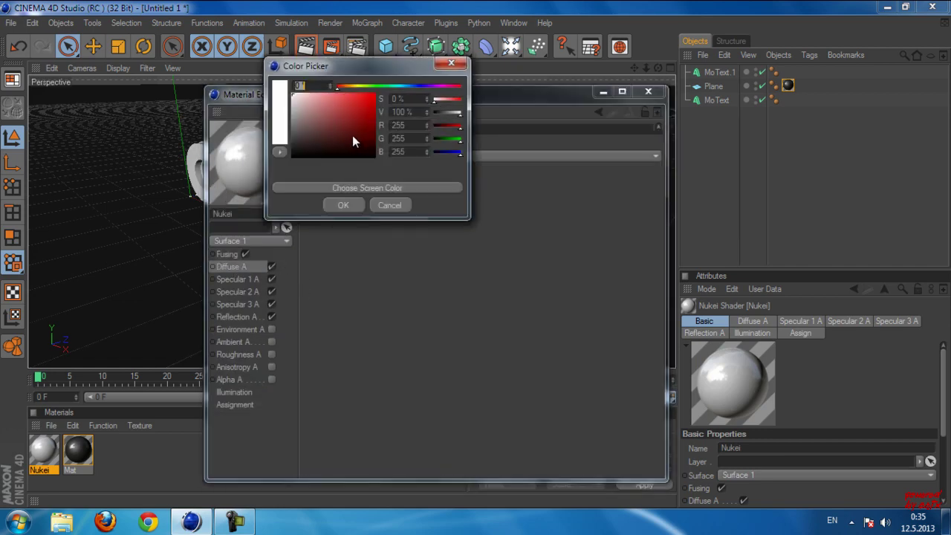
{"action": "left_click", "coordinate": [341, 204]}
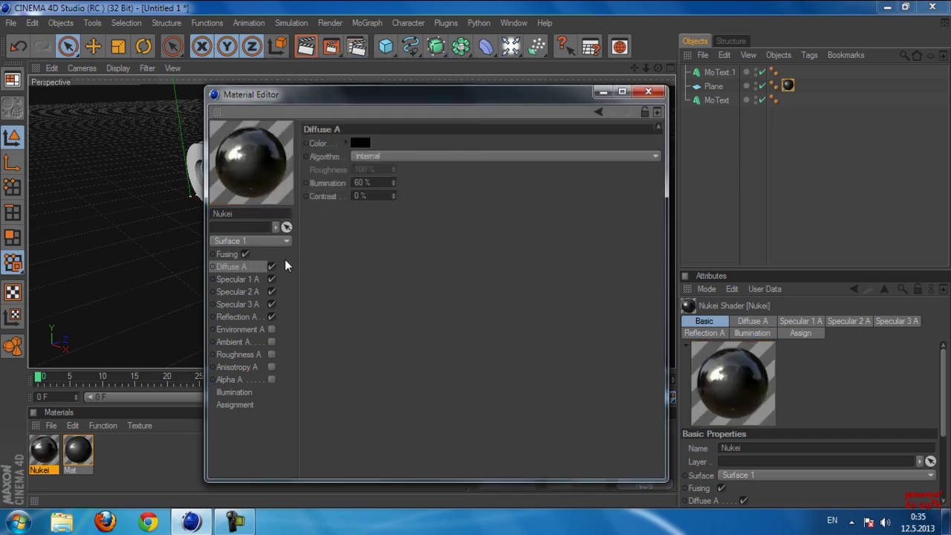
Set the black Nukei material's reflection color to RGB 54, 54, 54 and its reflection edge color to RGB 60, 60, 60.
{"action": "left_click", "coordinate": [246, 318]}
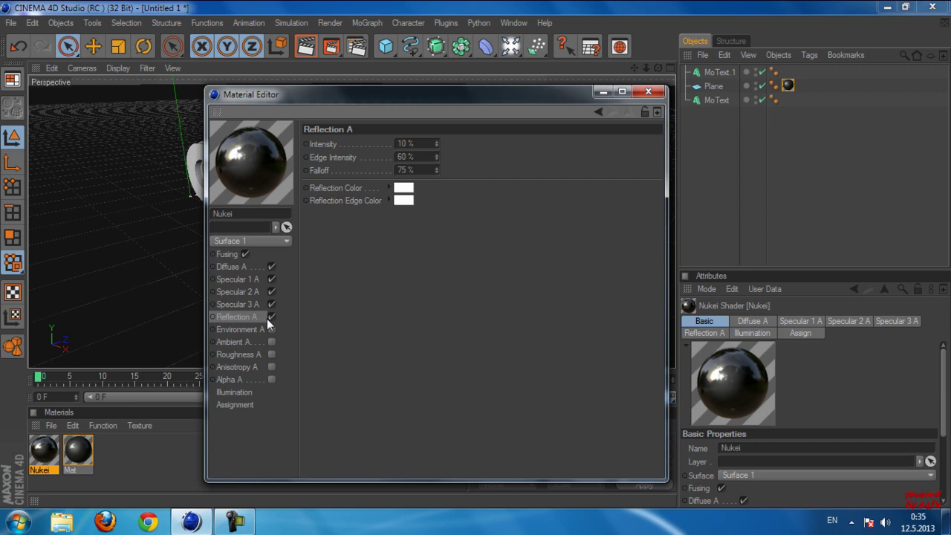
{"action": "left_click", "coordinate": [403, 188]}
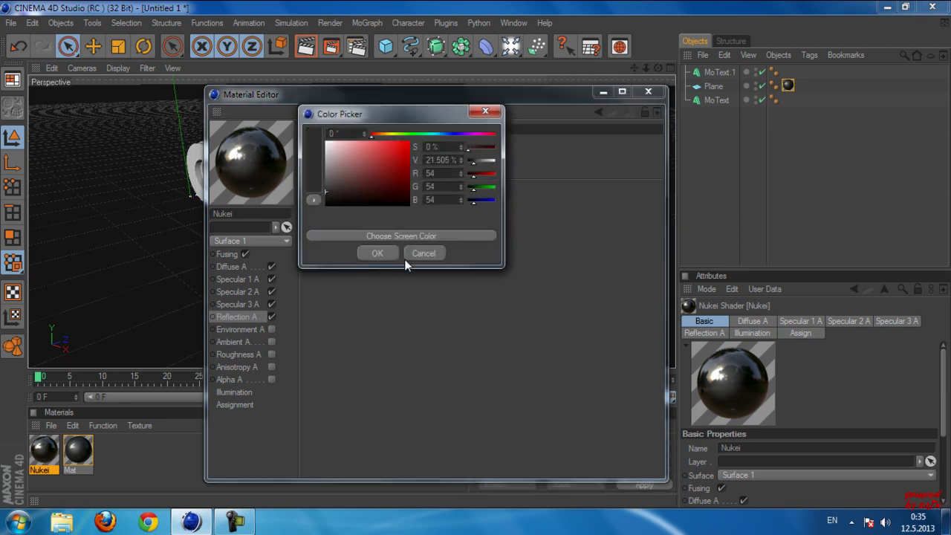
{"action": "left_click", "coordinate": [375, 252]}
{"action": "left_click", "coordinate": [402, 202]}
{"action": "left_click_drag", "start_coordinate": [371, 199], "coordinate": [296, 203]}
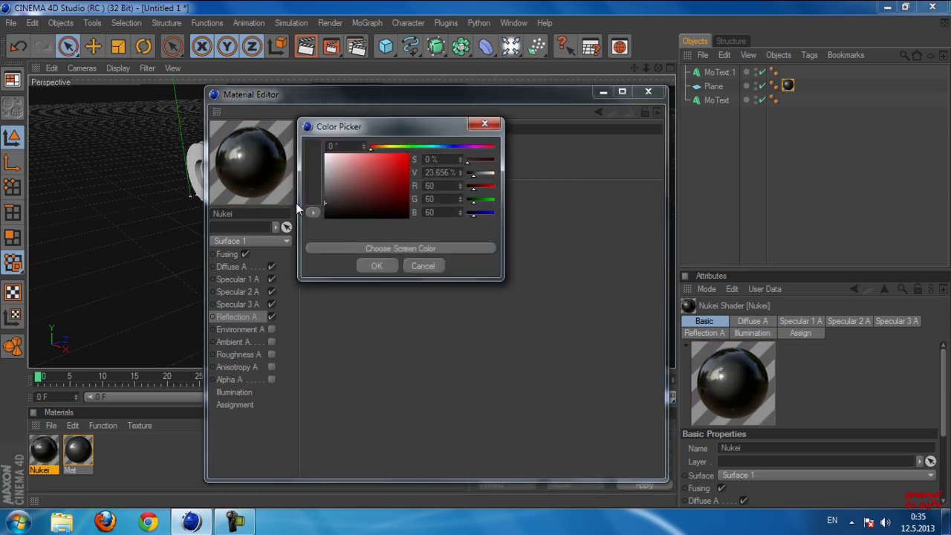
{"action": "left_click", "coordinate": [376, 268]}
Apply the black Nukei material to the original MoText object and deselect the material.
{"action": "left_click", "coordinate": [648, 92]}
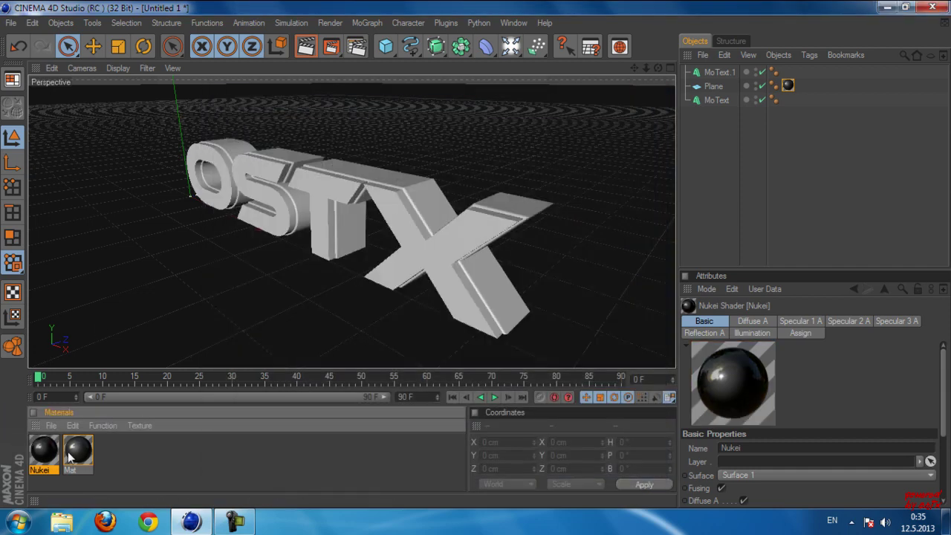
{"action": "left_click_drag", "start_coordinate": [49, 455], "coordinate": [715, 101]}
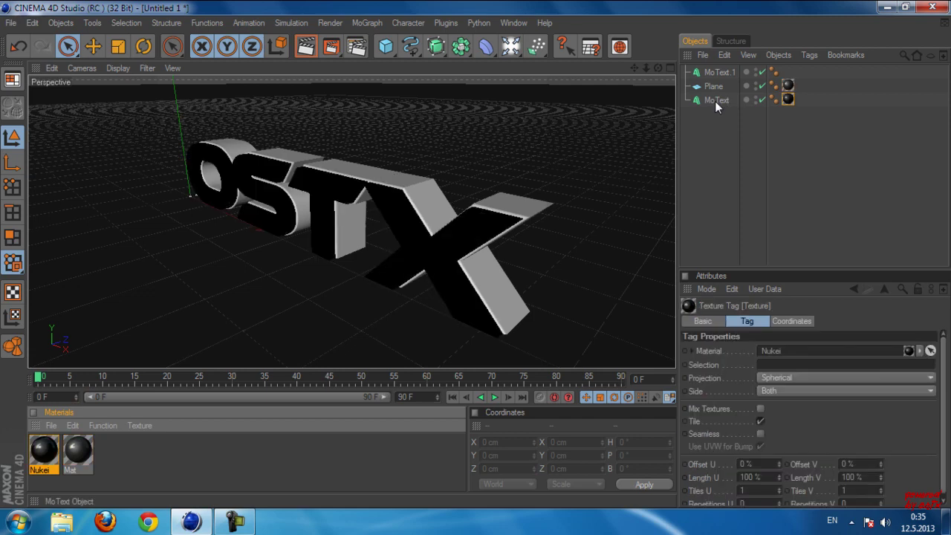
{"action": "left_click", "coordinate": [119, 454]}
Create a second Nukei shader material and set its Diffuse A color to light grey, RGB 180, 180, 180.
{"action": "left_click", "coordinate": [49, 425]}
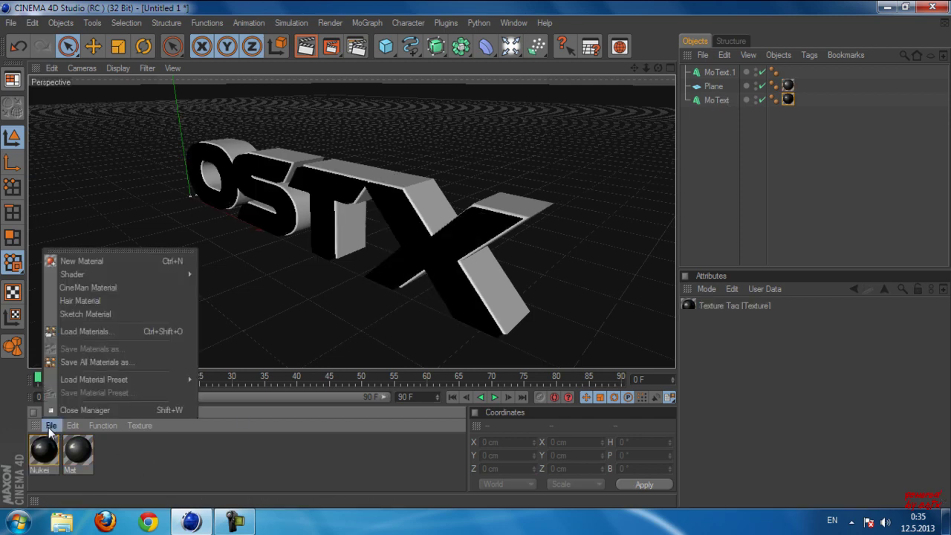
{"action": "mouse_move", "coordinate": [112, 274]}
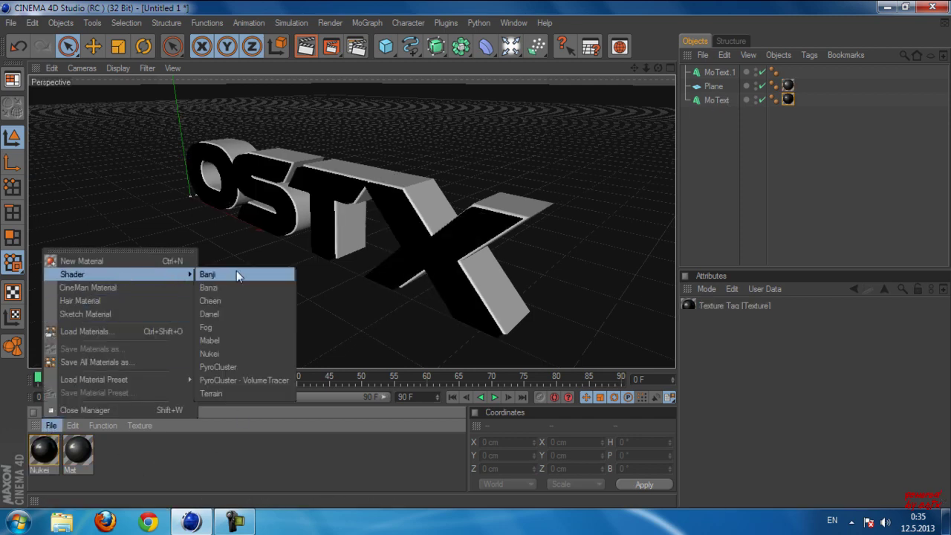
{"action": "left_click", "coordinate": [240, 353]}
{"action": "double_click", "coordinate": [43, 450]}
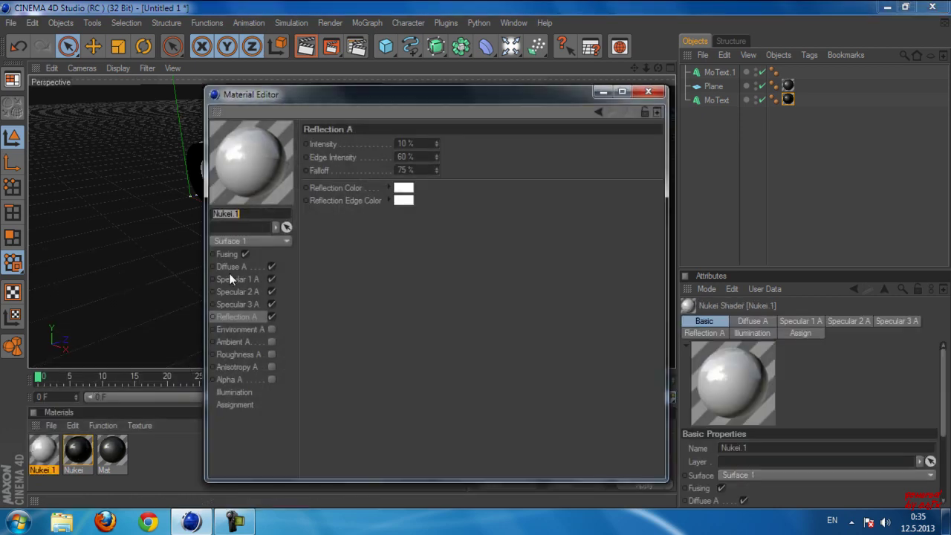
{"action": "left_click", "coordinate": [229, 265]}
{"action": "left_click", "coordinate": [227, 254]}
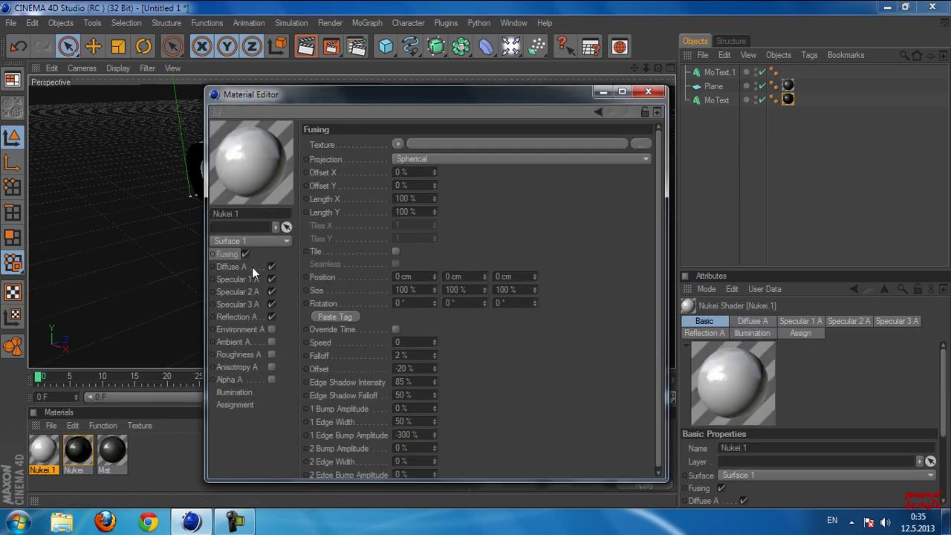
{"action": "left_click", "coordinate": [252, 267]}
{"action": "left_click", "coordinate": [361, 143]}
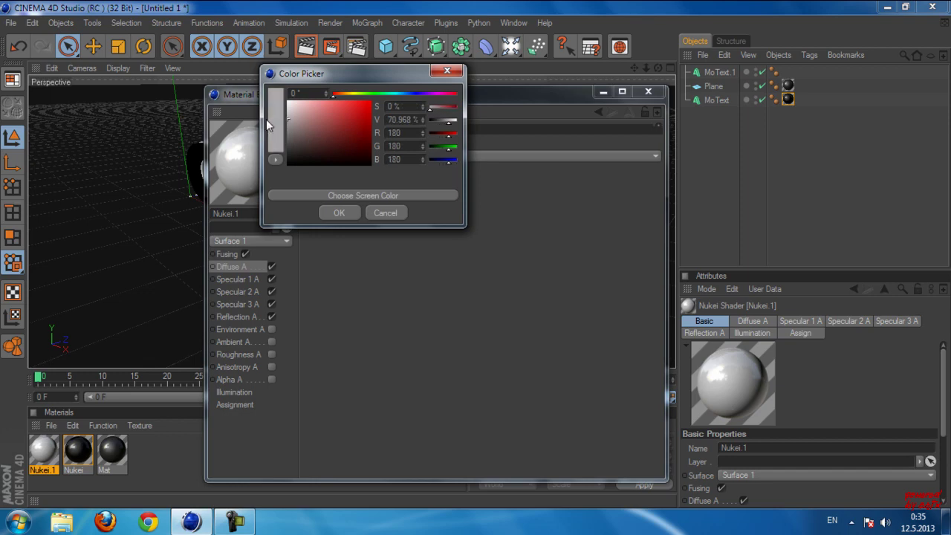
{"action": "left_click", "coordinate": [332, 213]}
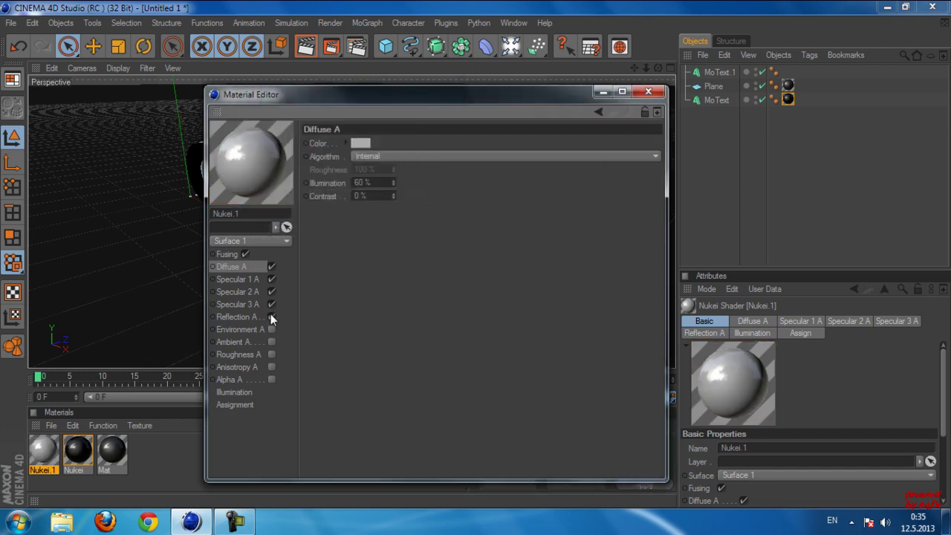
Set the light grey Nukei material's reflection color to RGB 117, 117, 117 and its reflection edge color to RGB 170, 170, 170.
{"action": "left_click", "coordinate": [271, 317]}
{"action": "left_click", "coordinate": [241, 316]}
{"action": "left_click", "coordinate": [401, 200]}
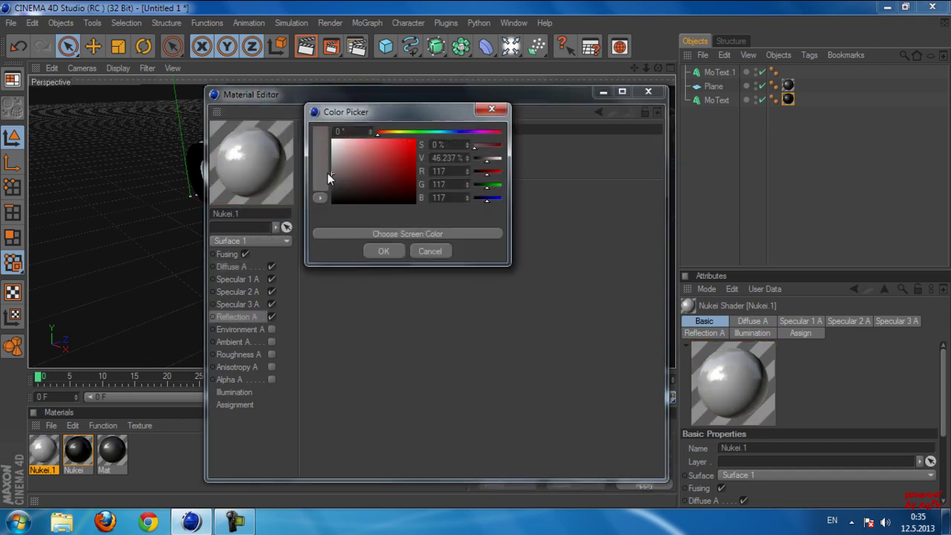
{"action": "left_click", "coordinate": [370, 250]}
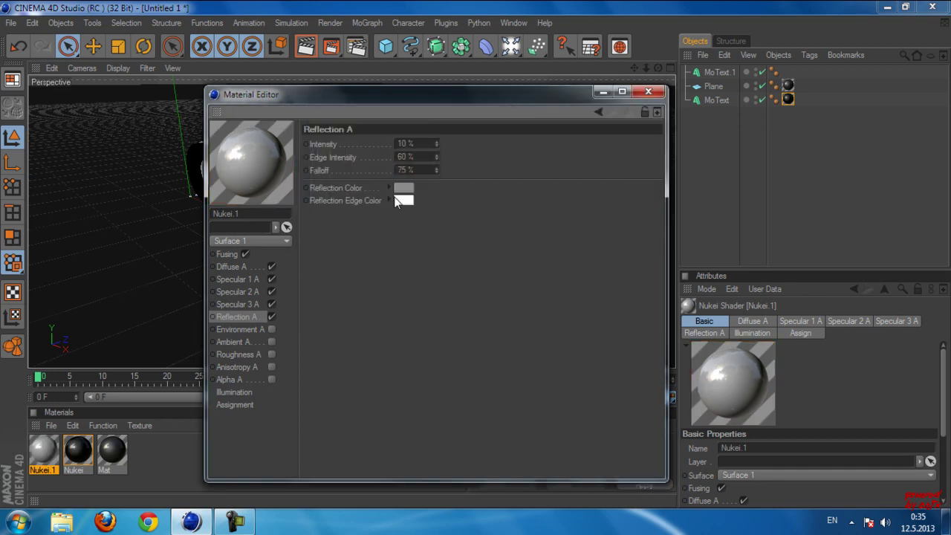
{"action": "left_click", "coordinate": [396, 201]}
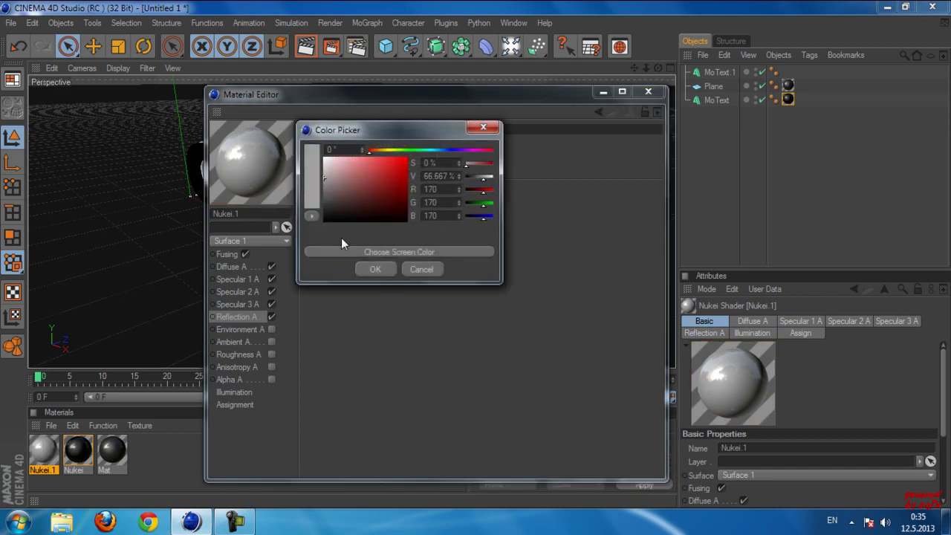
{"action": "left_click", "coordinate": [373, 268]}
Apply the light grey Nukei material to the filleted text copy MoText.1 and render a preview of the view.
{"action": "left_click", "coordinate": [647, 91]}
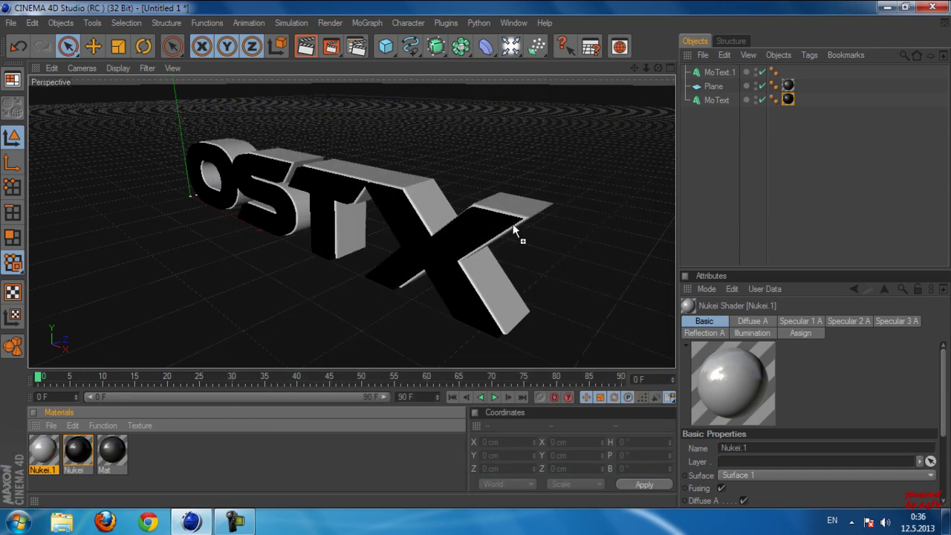
{"action": "left_click_drag", "start_coordinate": [720, 71], "coordinate": [720, 73]}
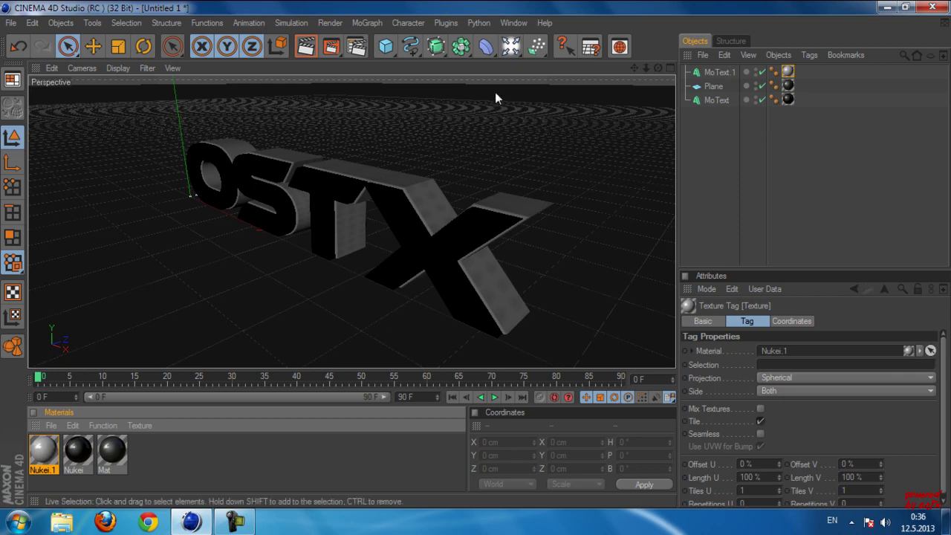
{"action": "left_click", "coordinate": [303, 49]}
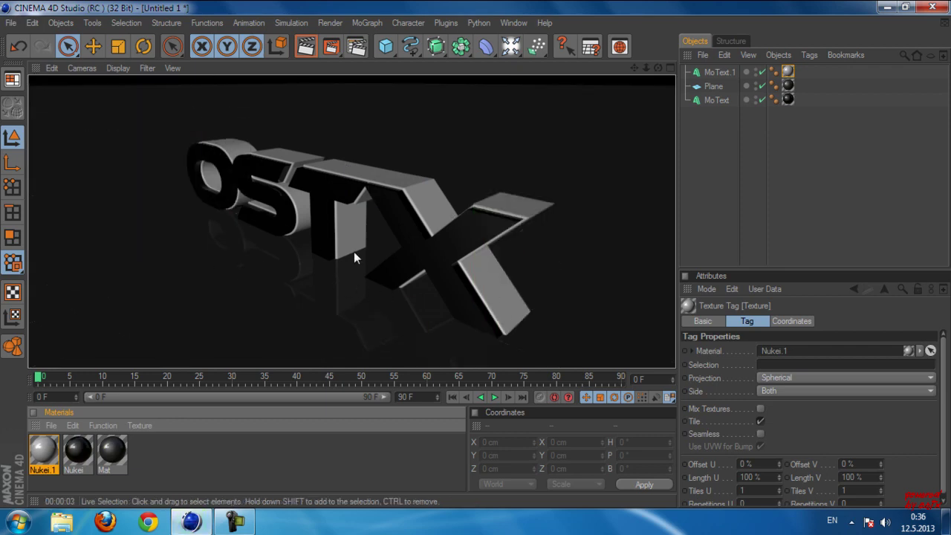
{"action": "left_click", "coordinate": [248, 477]}
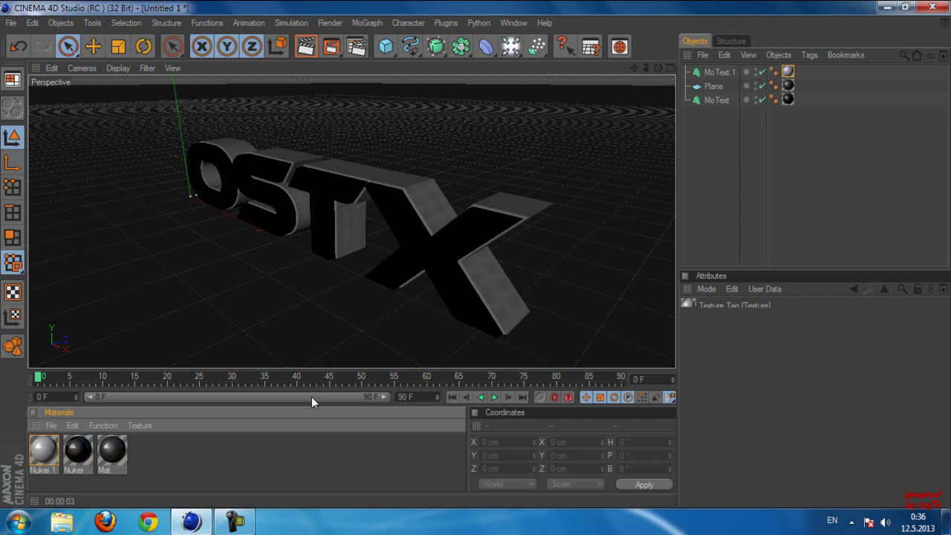
Duplicate the floor plane and rotate the copy upright to a pitch of about 91°.
{"action": "left_click", "coordinate": [714, 87]}
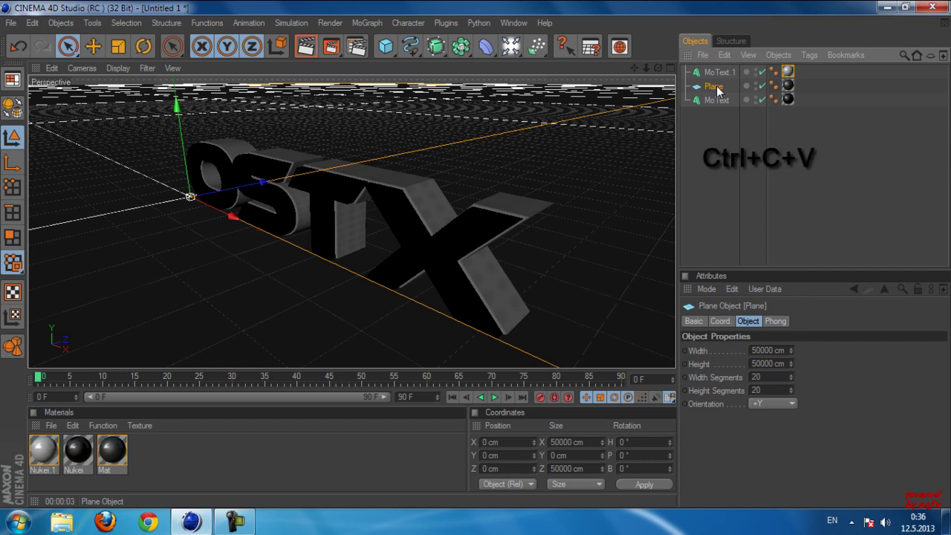
{"action": "key", "text": "ctrl+v"}
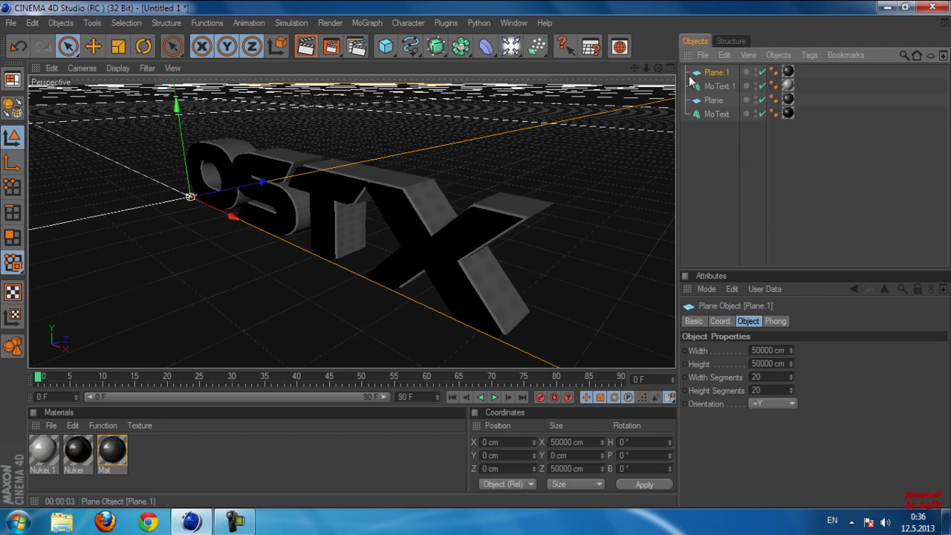
{"action": "left_click_drag", "start_coordinate": [658, 67], "coordinate": [676, 99]}
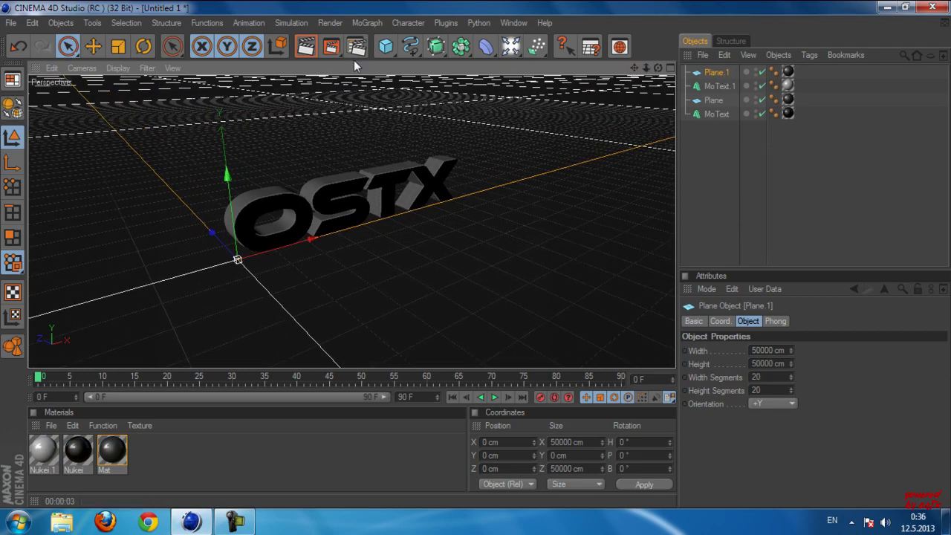
{"action": "left_click", "coordinate": [144, 47]}
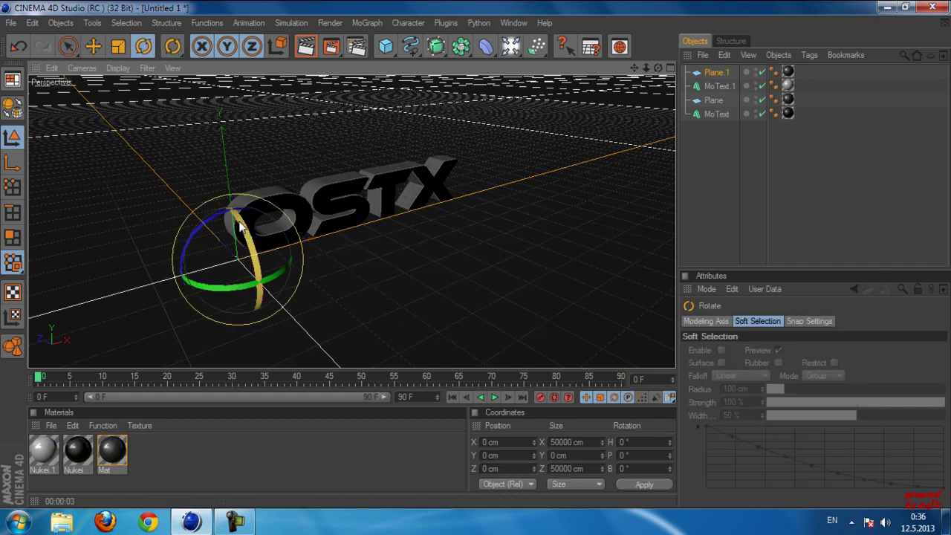
{"action": "left_click_drag", "start_coordinate": [239, 227], "coordinate": [250, 269]}
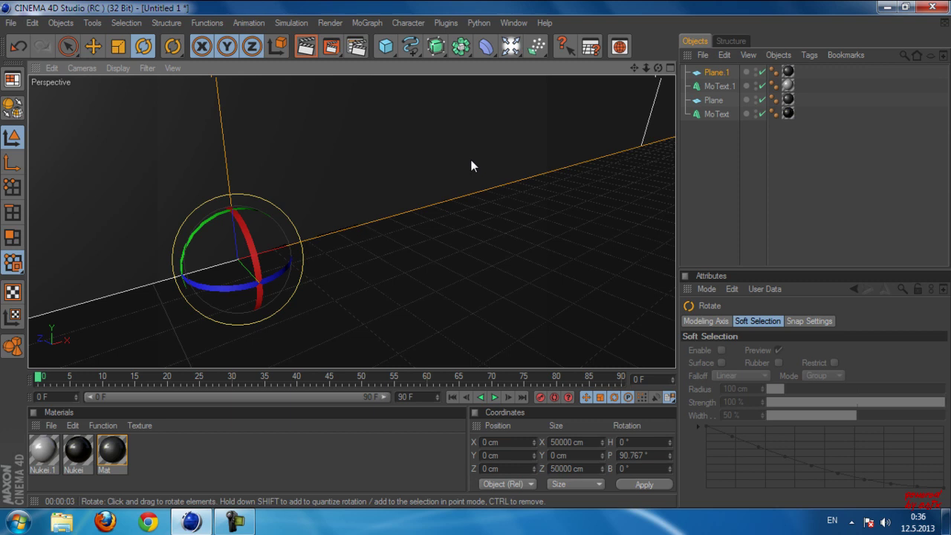
Move the upright plane behind the text to about Z 739 cm with a bank of about 4°, and render the view.
{"action": "left_click", "coordinate": [68, 46]}
{"action": "left_click_drag", "start_coordinate": [272, 298], "coordinate": [165, 212]}
{"action": "left_click", "coordinate": [143, 46]}
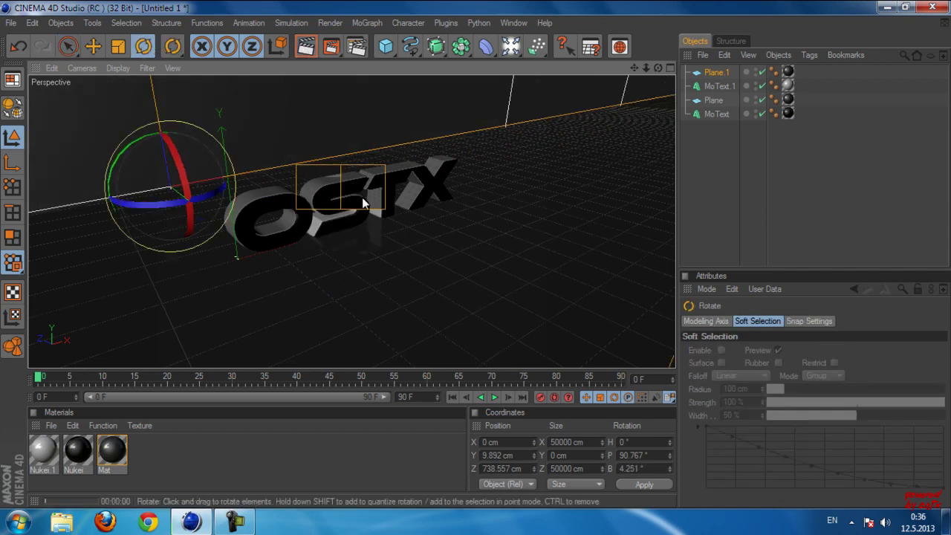
{"action": "key", "text": "ctrl+r"}
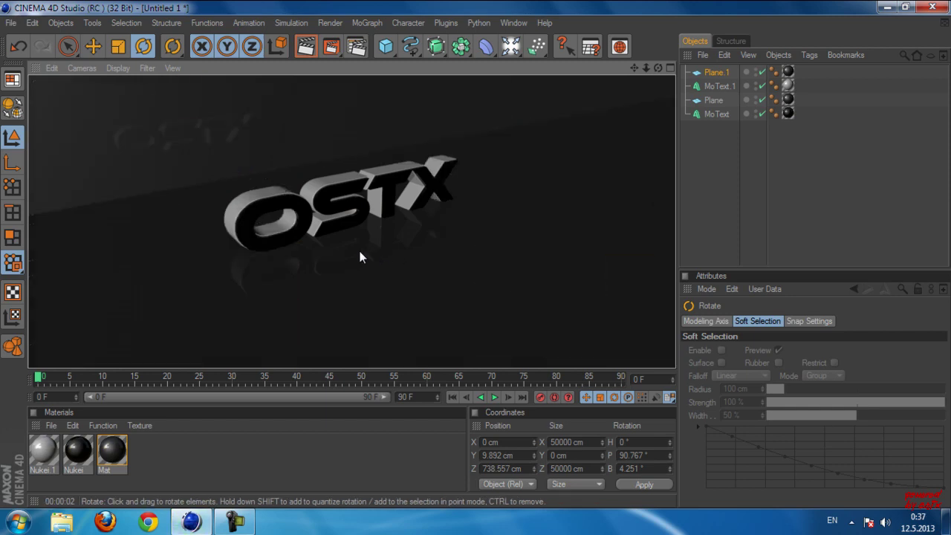
Add a light and move it above and in front of the text at about X -6, Y 426, Z -234 cm.
{"action": "left_click", "coordinate": [726, 182]}
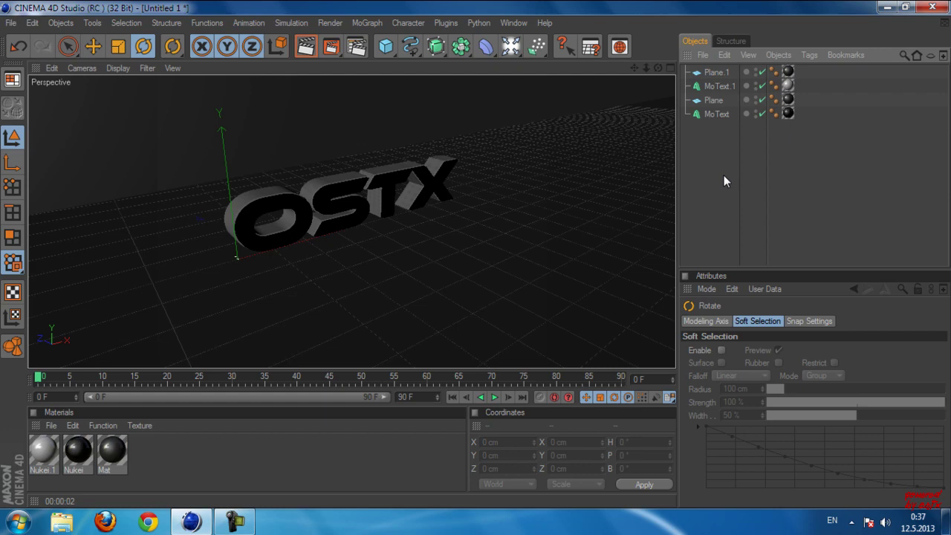
{"action": "left_click_drag", "start_coordinate": [509, 46], "coordinate": [557, 61]}
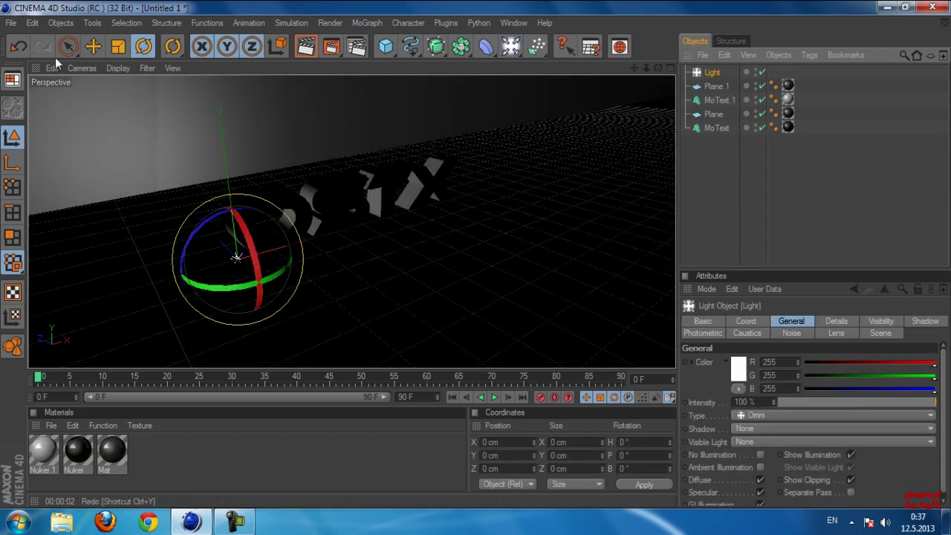
{"action": "key", "text": "space"}
{"action": "left_click_drag", "start_coordinate": [227, 251], "coordinate": [331, 276]}
{"action": "left_click_drag", "start_coordinate": [331, 231], "coordinate": [294, 85]}
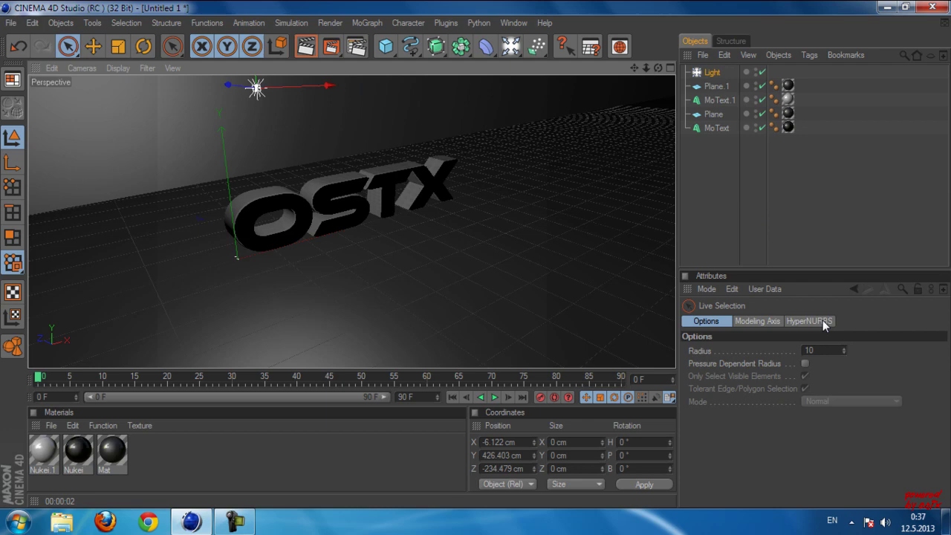
Set the light's shadow type to Shadow Maps (Soft) and render a preview of the view.
{"action": "left_click", "coordinate": [712, 72]}
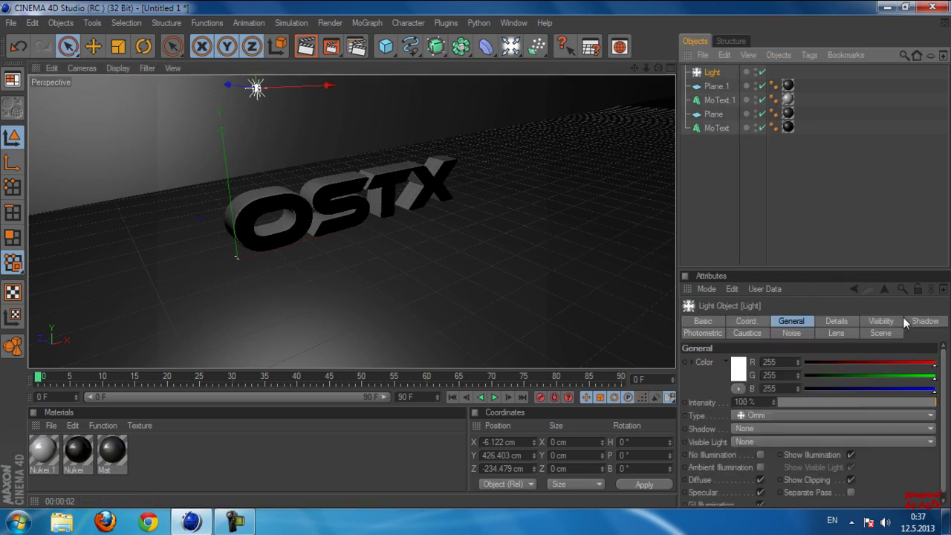
{"action": "left_click", "coordinate": [925, 322]}
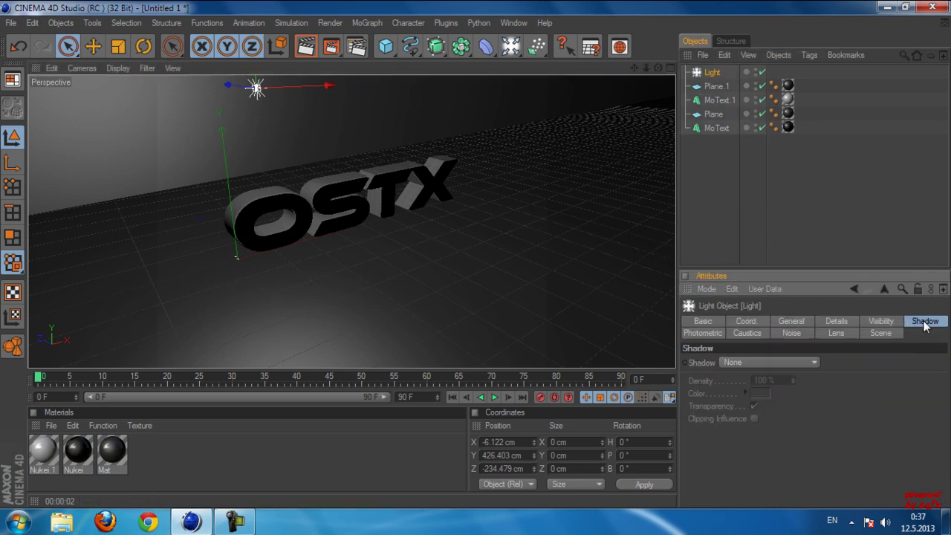
{"action": "left_click", "coordinate": [742, 362]}
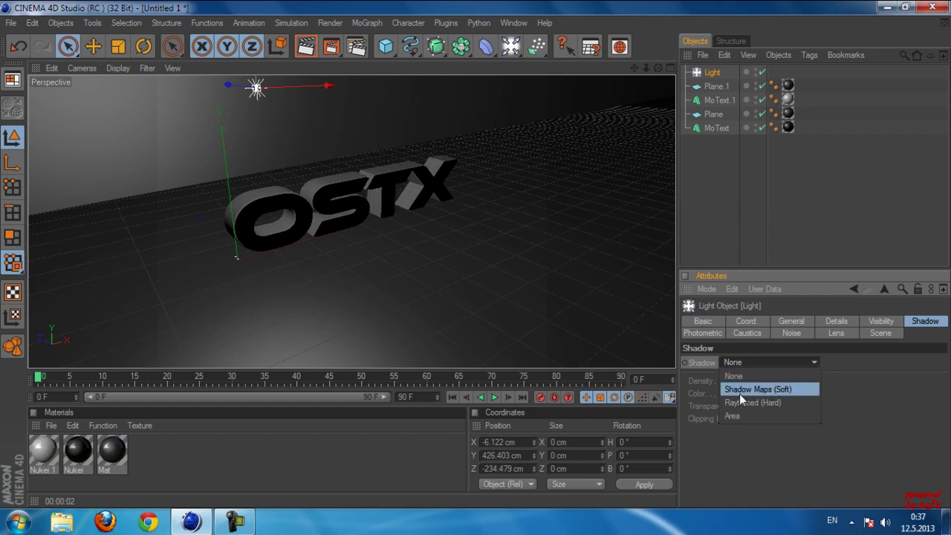
{"action": "left_click", "coordinate": [758, 389]}
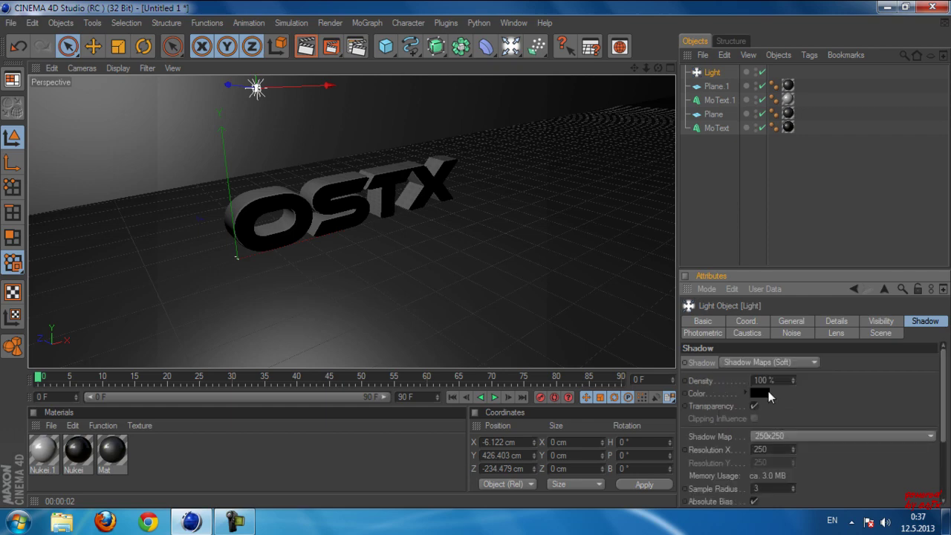
{"action": "left_click", "coordinate": [301, 54]}
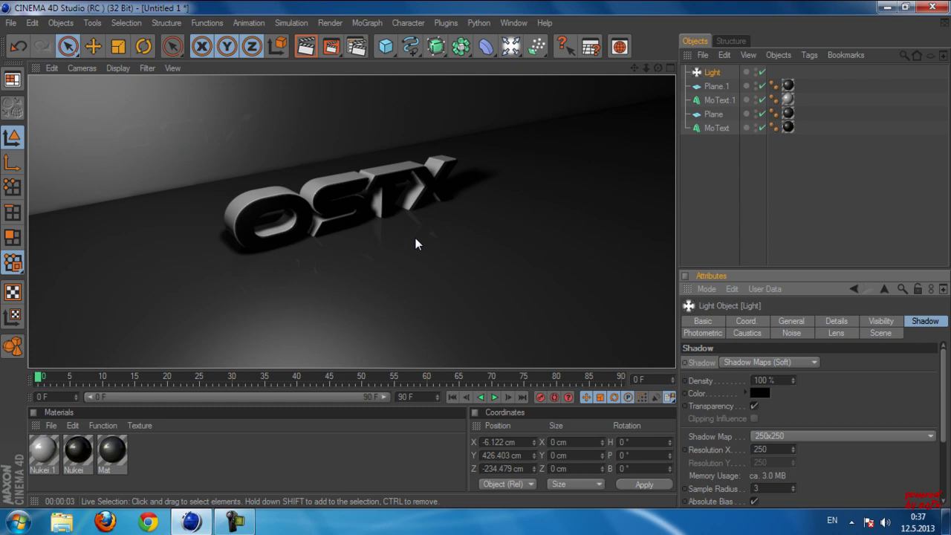
Lower the light to about Y 253 cm and render a preview of the view.
{"action": "left_click", "coordinate": [691, 179]}
{"action": "left_click", "coordinate": [711, 72]}
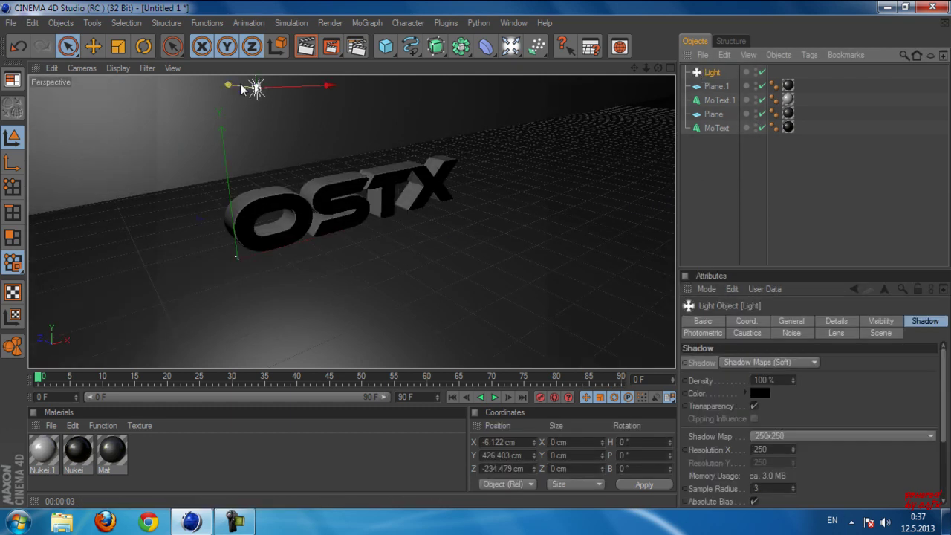
{"action": "left_click_drag", "start_coordinate": [256, 88], "coordinate": [265, 186]}
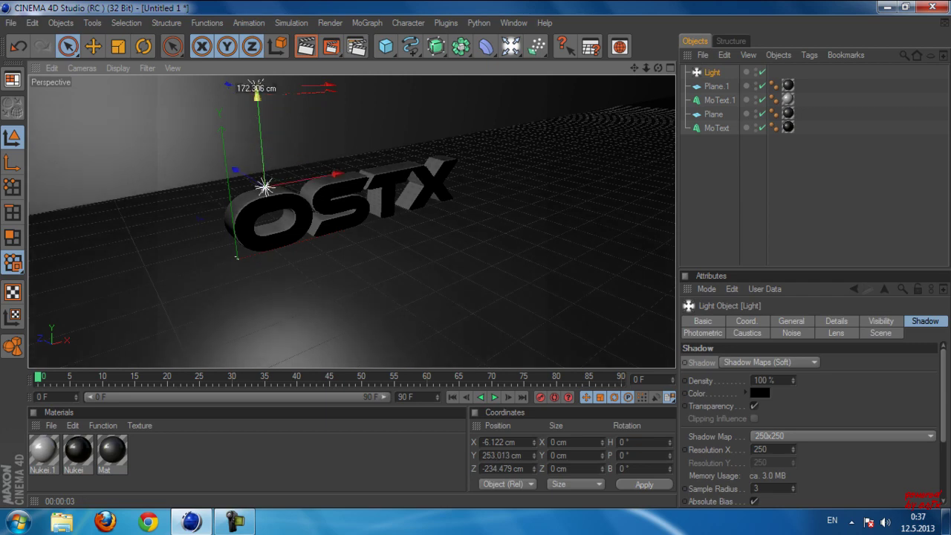
{"action": "left_click", "coordinate": [307, 46]}
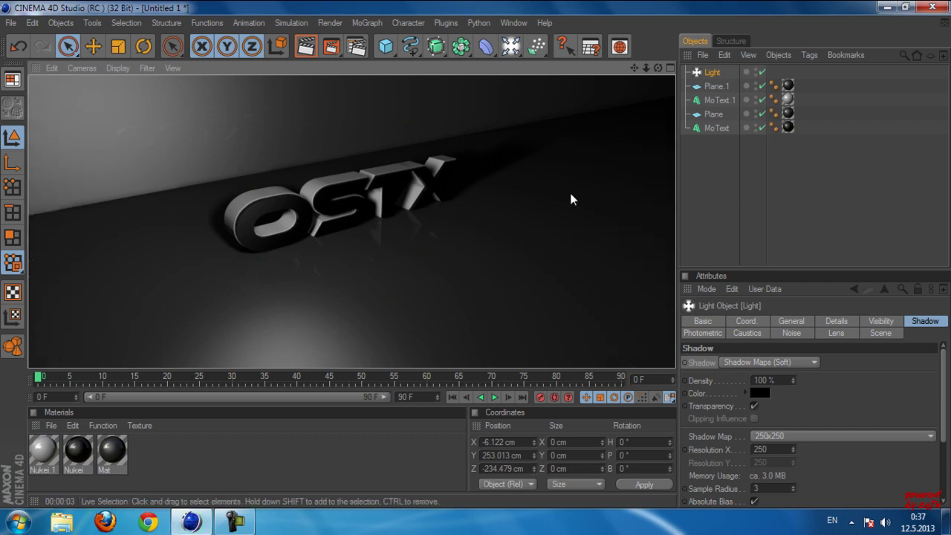
Move the light above the middle of the text to about X 159 cm and Y 366 cm.
{"action": "left_click", "coordinate": [310, 132]}
{"action": "left_click", "coordinate": [711, 72]}
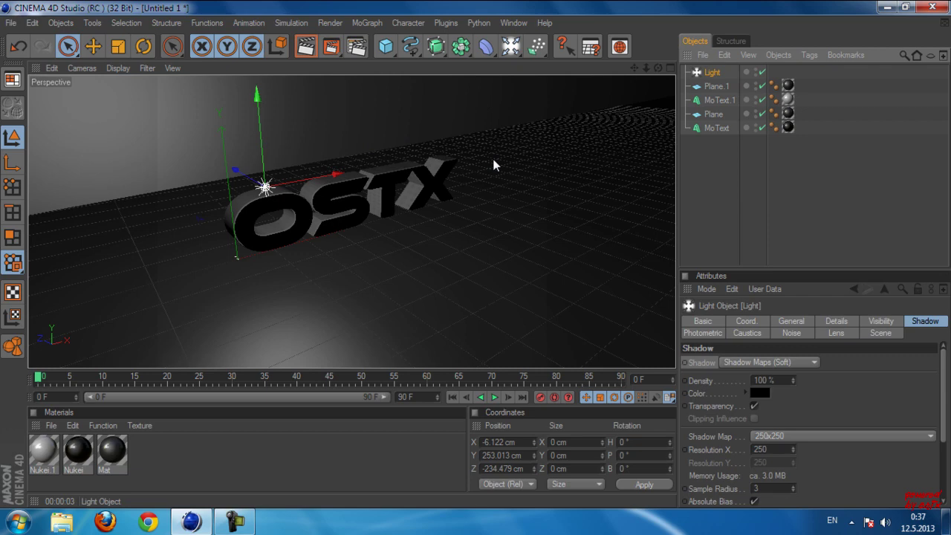
{"action": "left_click", "coordinate": [274, 160]}
{"action": "key", "text": "ctrl+z"}
{"action": "left_click_drag", "start_coordinate": [263, 186], "coordinate": [338, 117]}
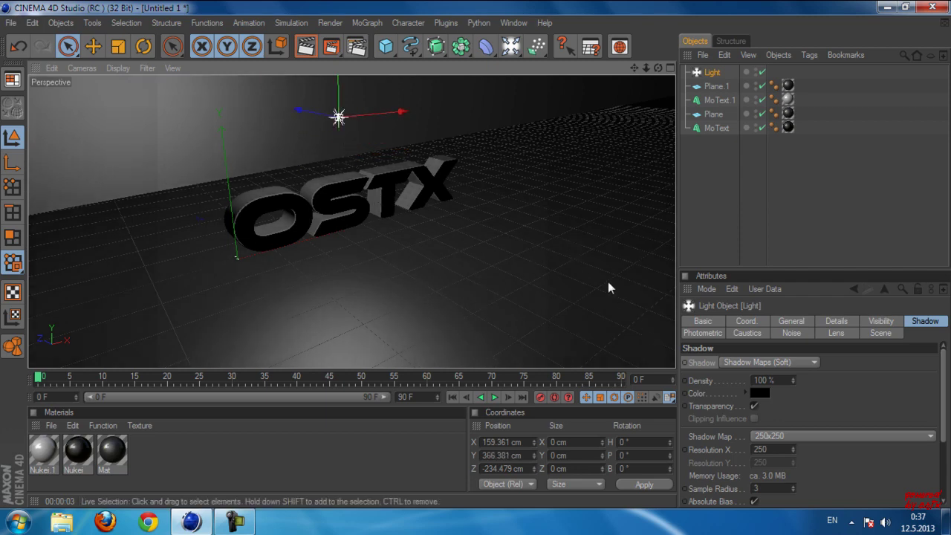
Set the render output size to the 1920 x 1200 screen preset.
{"action": "left_click", "coordinate": [329, 26]}
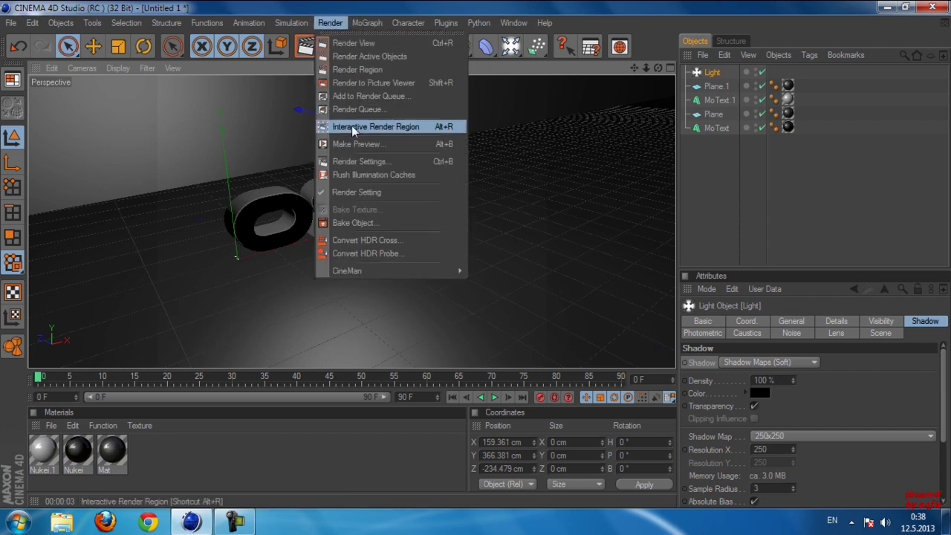
{"action": "left_click", "coordinate": [354, 162]}
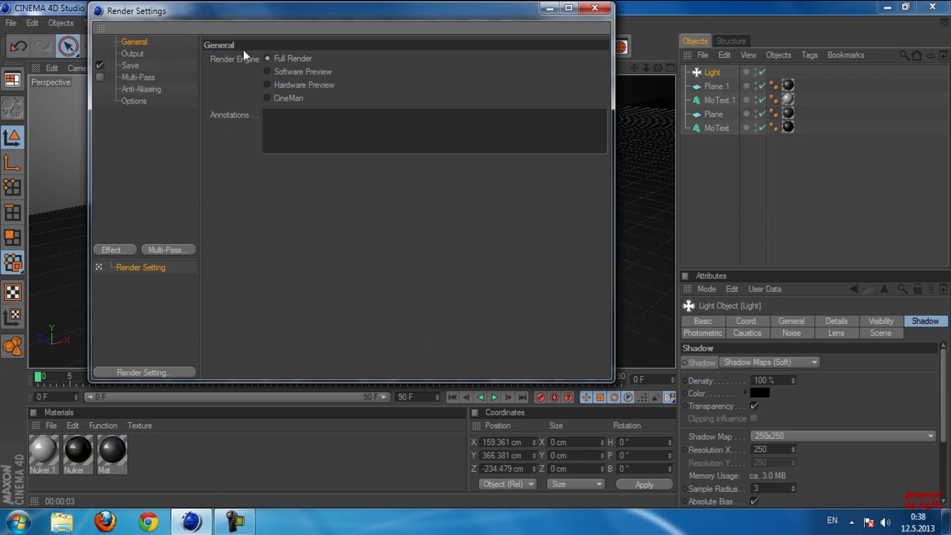
{"action": "left_click", "coordinate": [133, 54]}
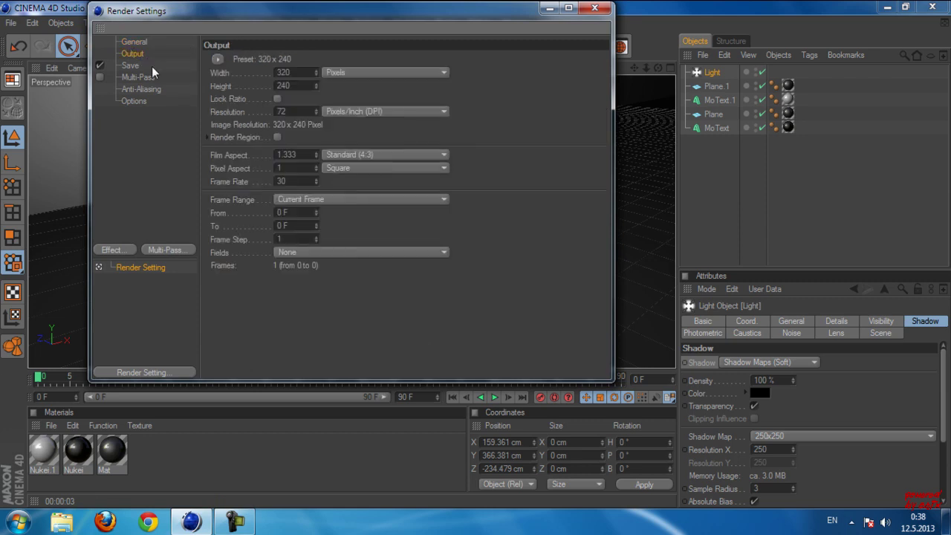
{"action": "left_click", "coordinate": [217, 58]}
{"action": "mouse_move", "coordinate": [251, 73]}
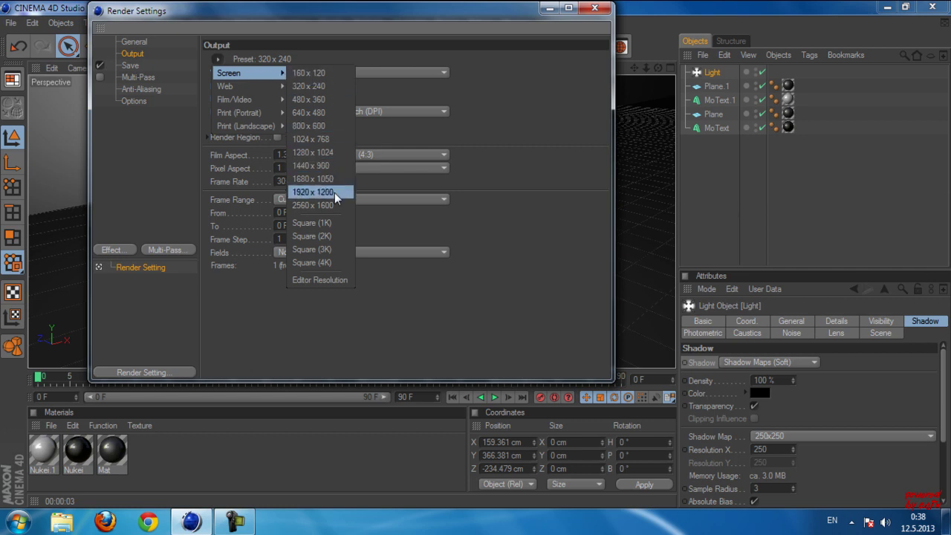
{"action": "left_click", "coordinate": [313, 192]}
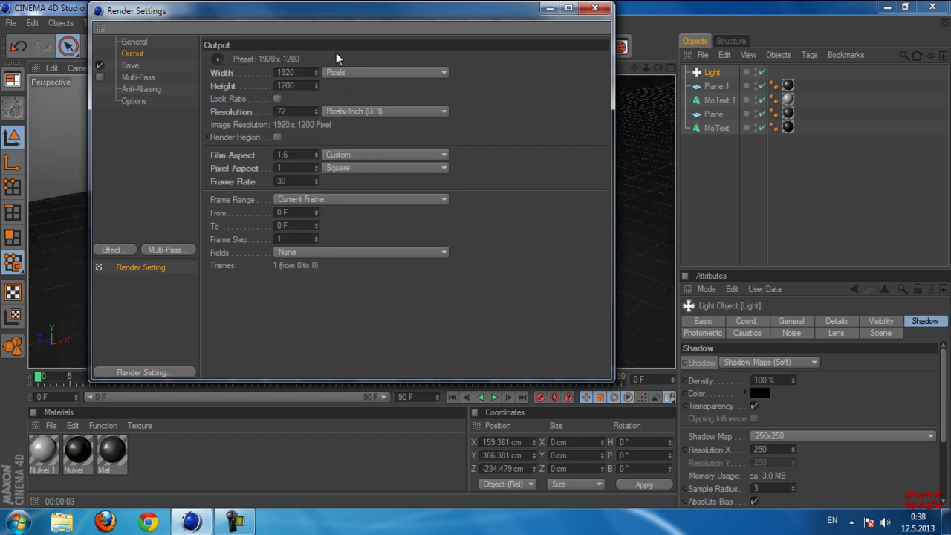
Set the render's save file to ostx on the Desktop.
{"action": "left_click_drag", "start_coordinate": [336, 11], "coordinate": [362, 40]}
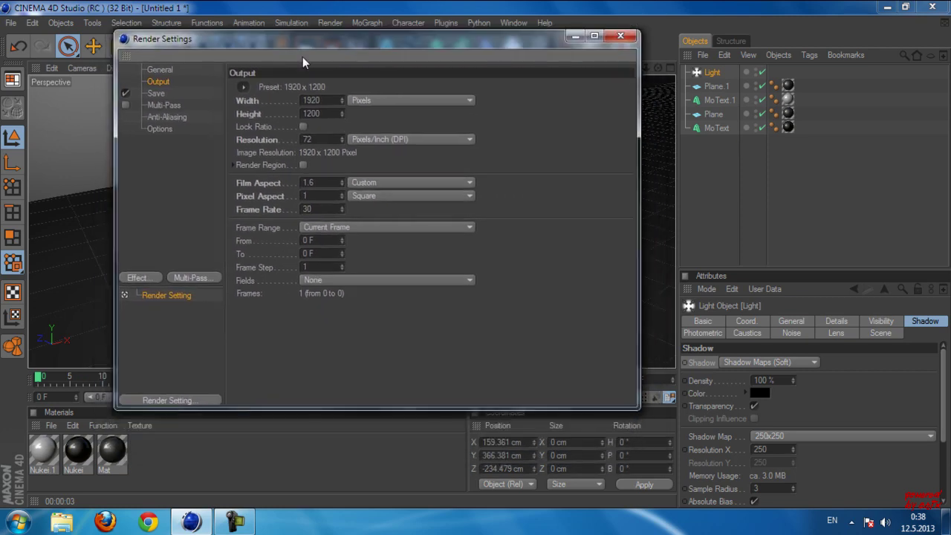
{"action": "left_click", "coordinate": [159, 95]}
{"action": "left_click", "coordinate": [616, 112]}
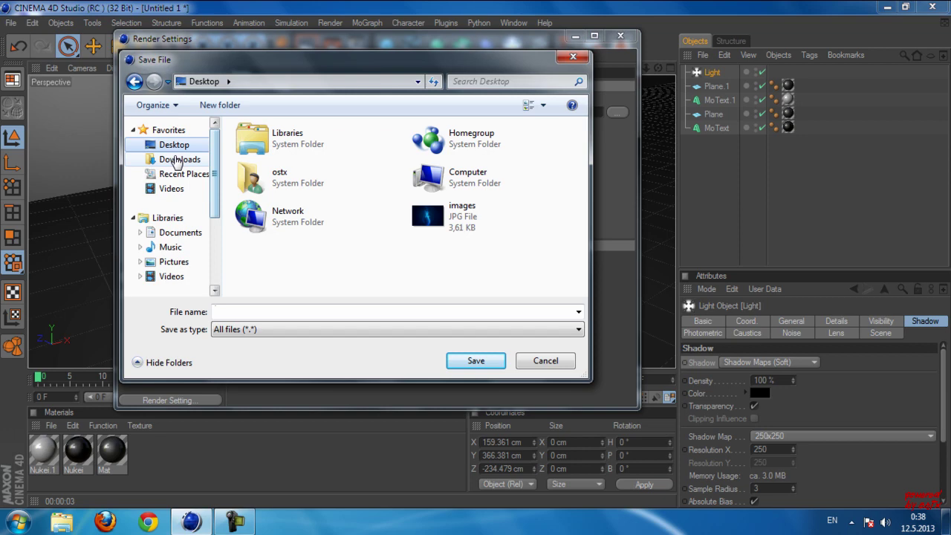
{"action": "left_click", "coordinate": [289, 327]}
{"action": "left_click", "coordinate": [282, 311]}
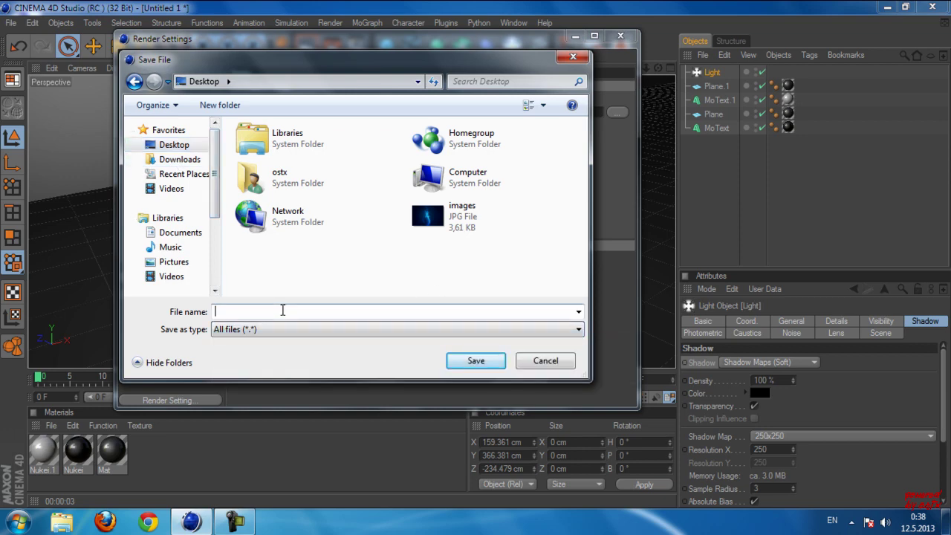
{"action": "type", "text": "ostx"}
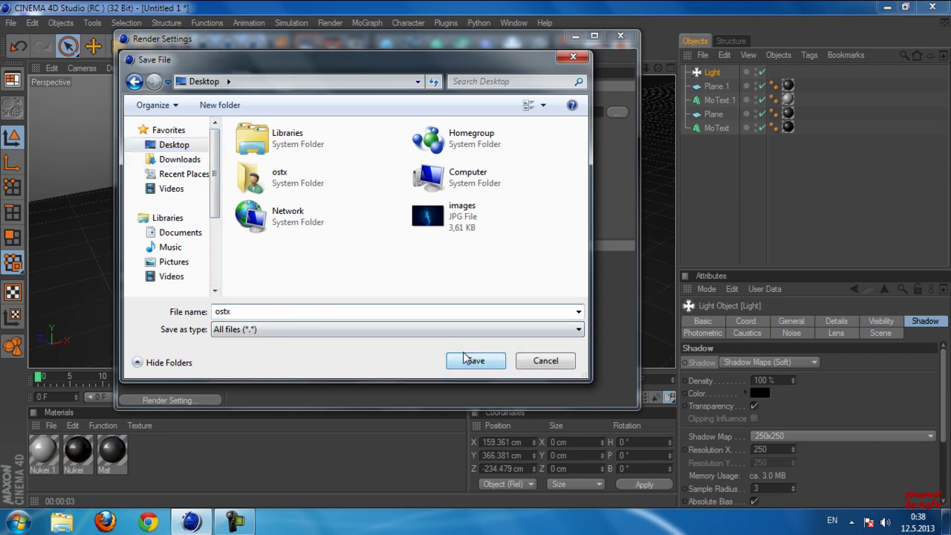
{"action": "left_click", "coordinate": [476, 361]}
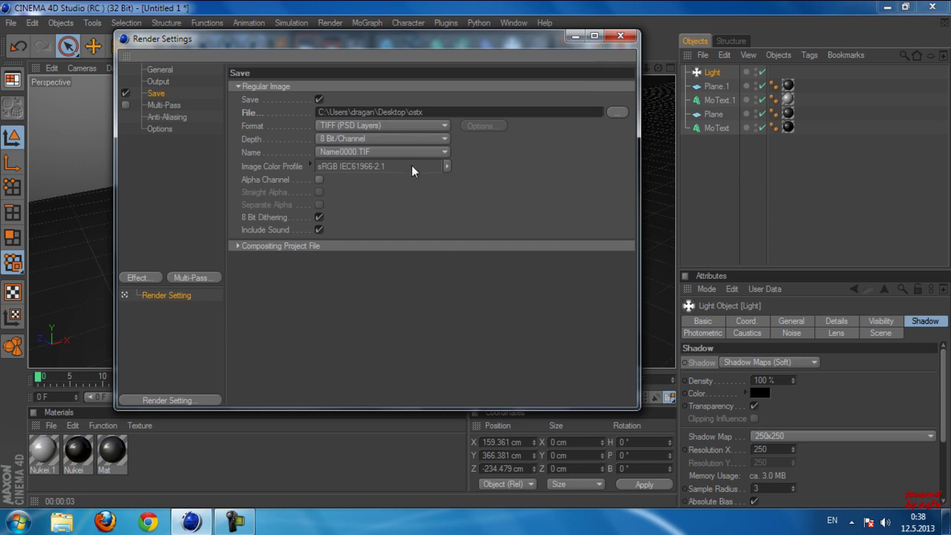
Choose JPEG as the format of the saved render and keep the depth at 8 Bit/Channel.
{"action": "left_click", "coordinate": [363, 124]}
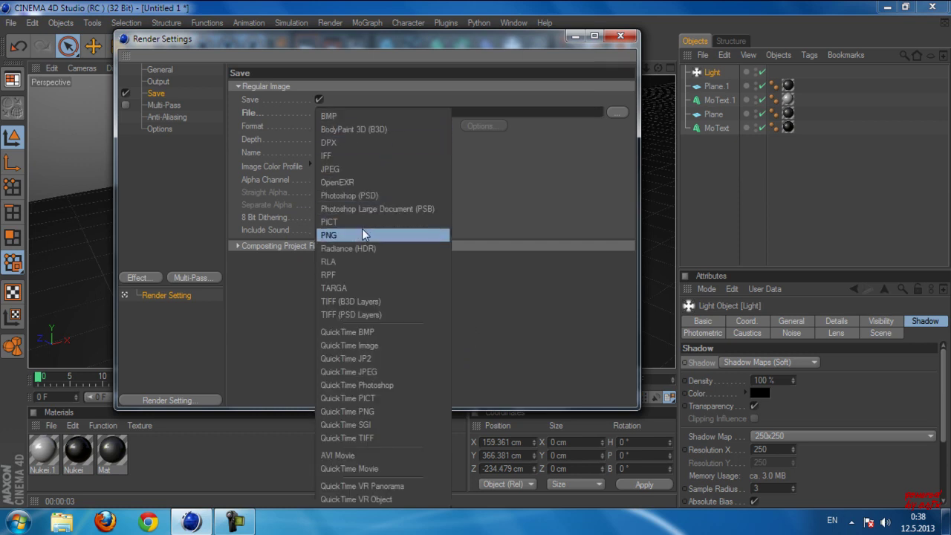
{"action": "left_click", "coordinate": [344, 170]}
{"action": "left_click", "coordinate": [351, 139]}
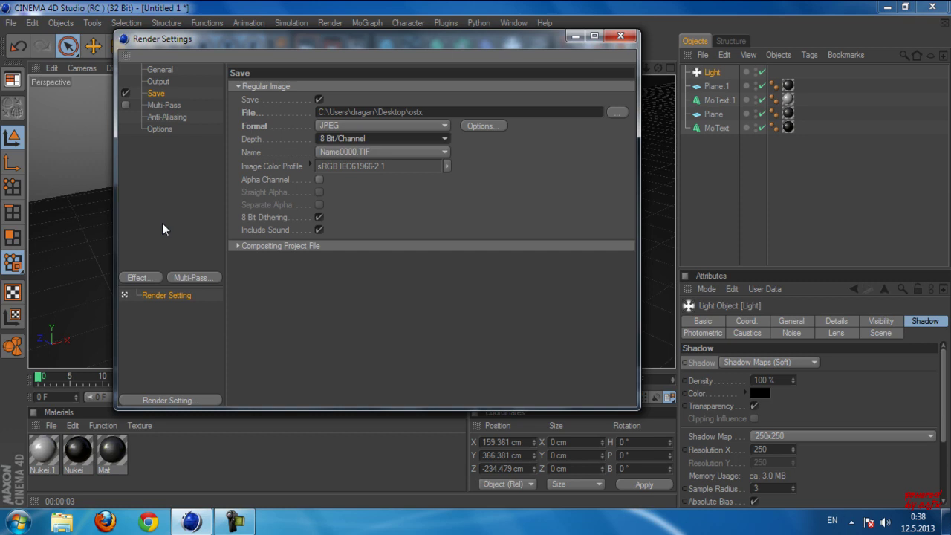
Add the Ambient Occlusion and Global Illumination effects to the render settings and render the scene to the Picture Viewer.
{"action": "left_click", "coordinate": [147, 275]}
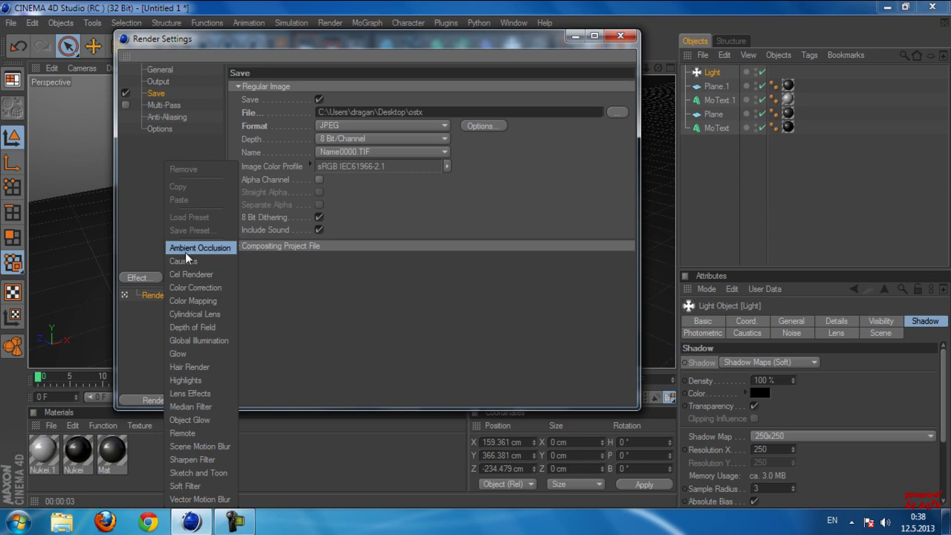
{"action": "left_click", "coordinate": [185, 251]}
{"action": "left_click", "coordinate": [149, 277]}
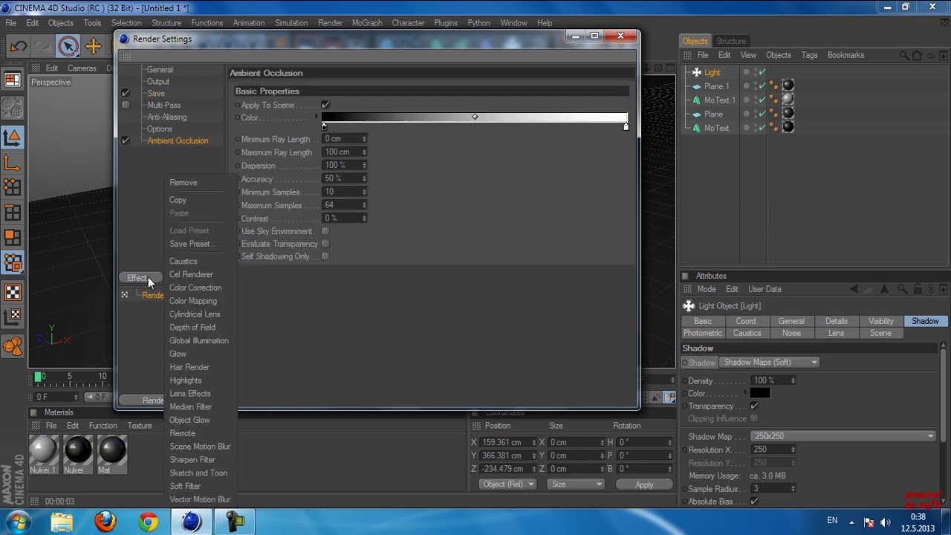
{"action": "left_click", "coordinate": [185, 340]}
{"action": "left_click", "coordinate": [620, 37]}
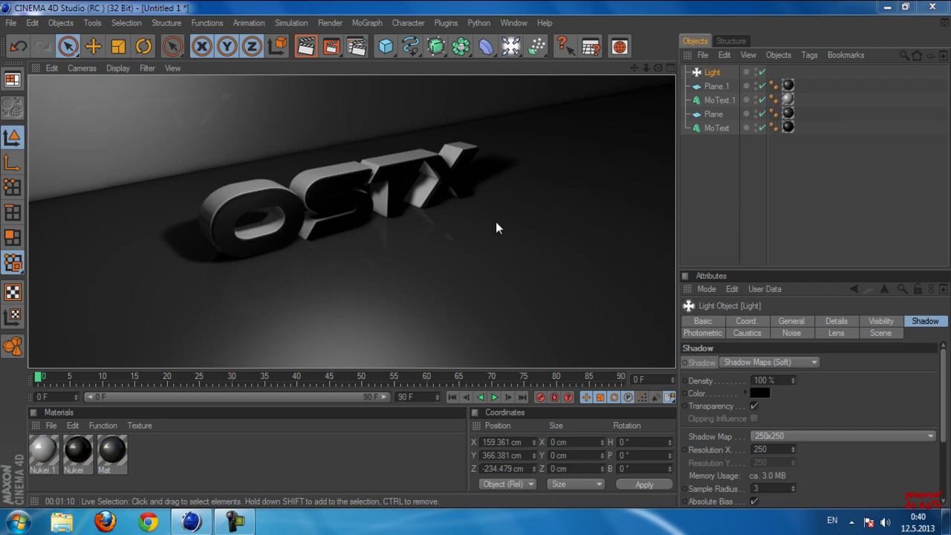
{"action": "left_click", "coordinate": [569, 153]}
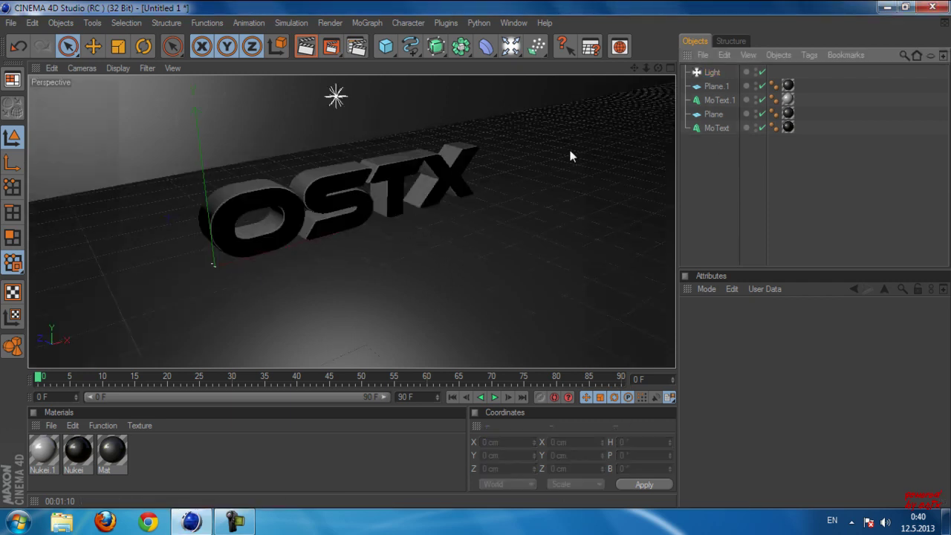
{"action": "left_click", "coordinate": [332, 47]}
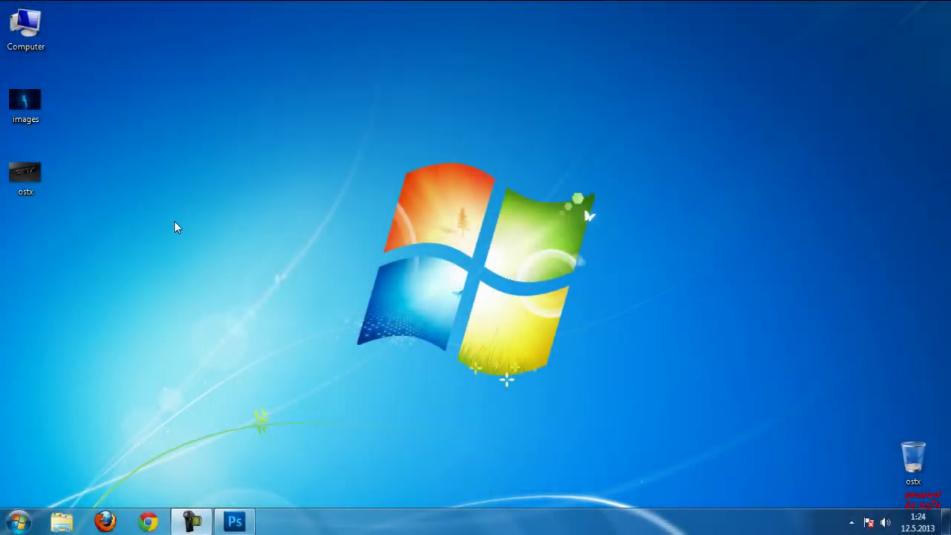
Preview the finished ostx render from the desktop and close the viewer.
{"action": "right_click", "coordinate": [22, 182]}
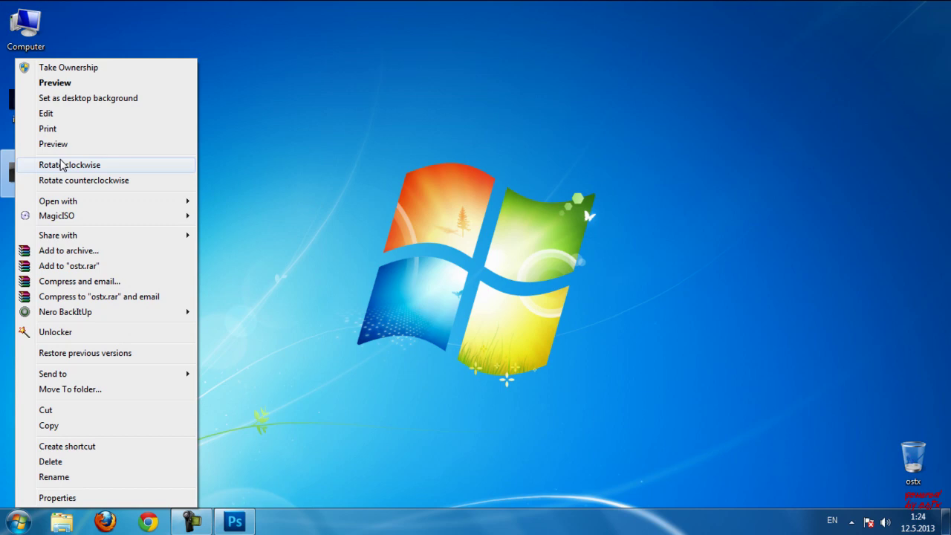
{"action": "left_click", "coordinate": [53, 143]}
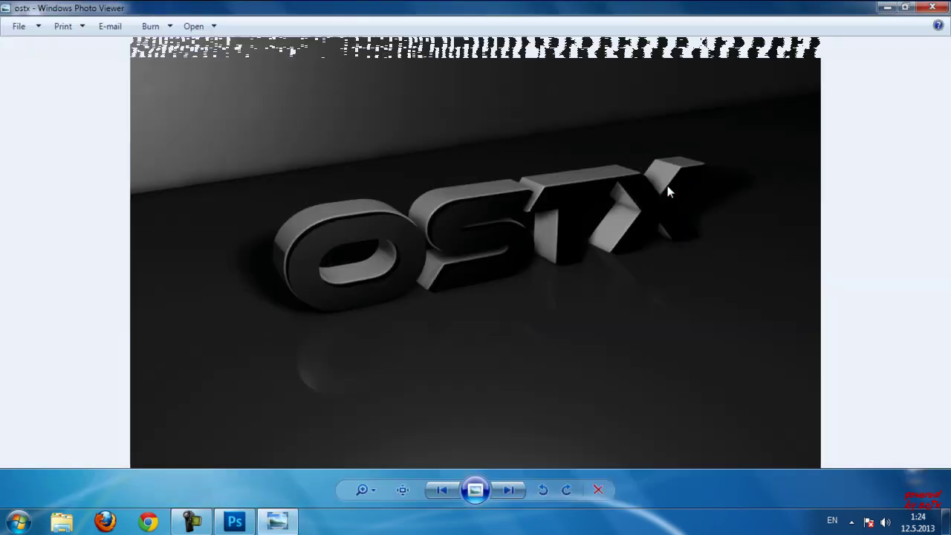
{"action": "left_click", "coordinate": [932, 7]}
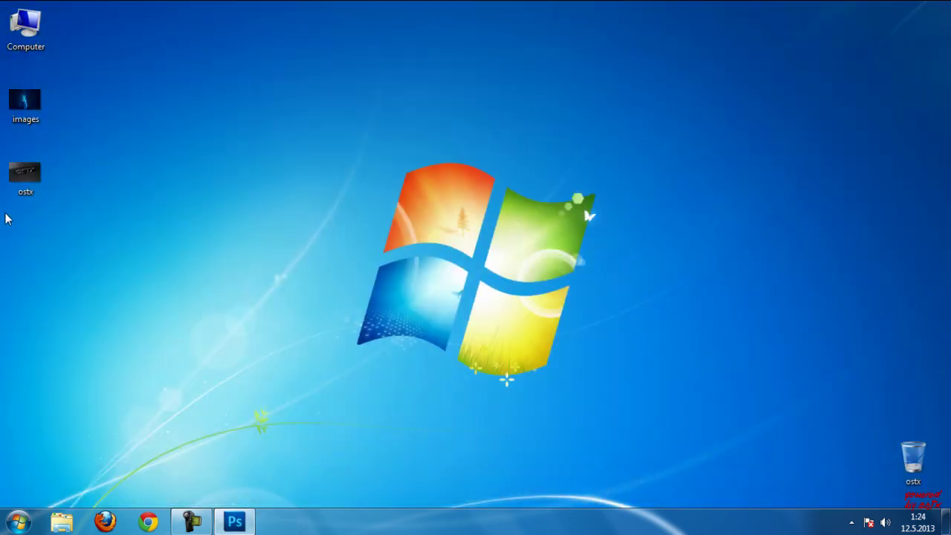
Open the ostx image from the desktop in Photoshop and fit it to the screen.
{"action": "left_click_drag", "start_coordinate": [25, 175], "coordinate": [316, 310]}
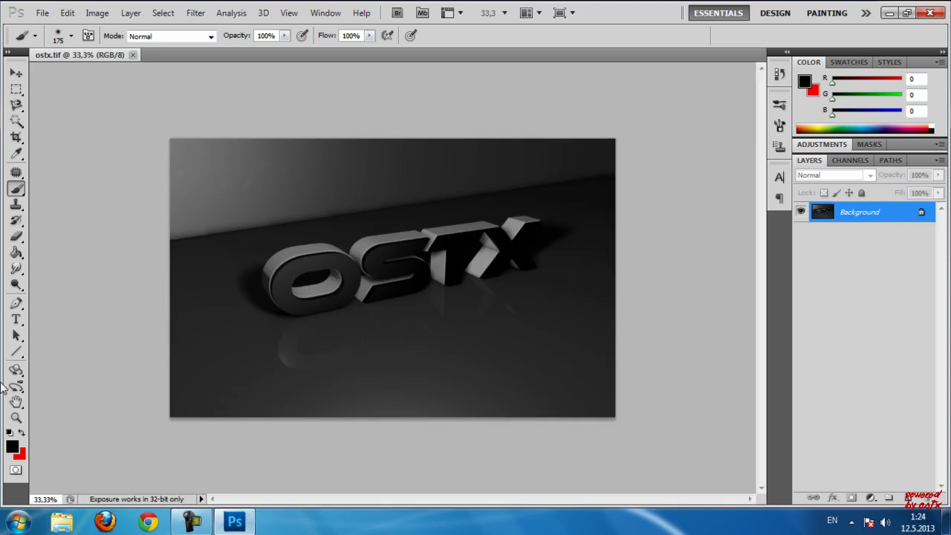
{"action": "left_click", "coordinate": [16, 418]}
{"action": "left_click", "coordinate": [384, 35]}
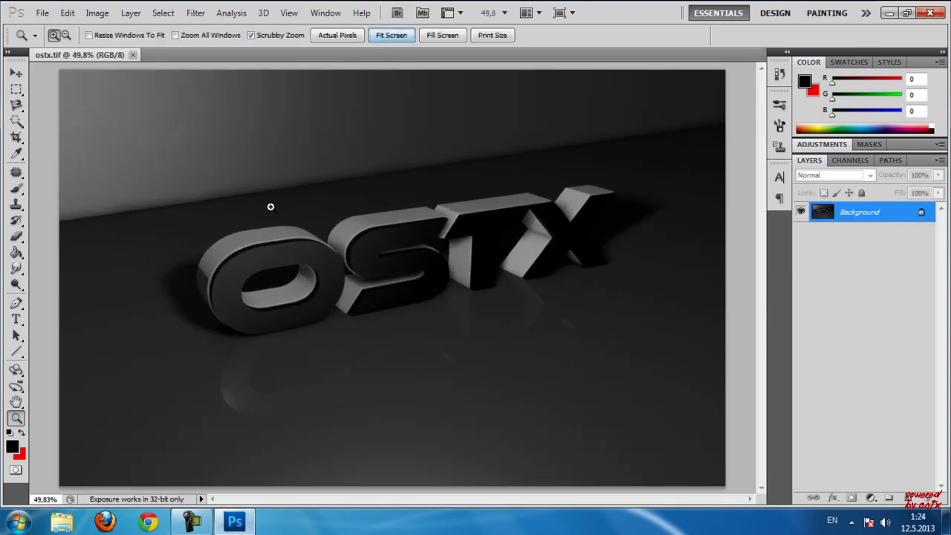
Unlock the Background layer to make it a regular layer, and add a new empty layer above it.
{"action": "left_click", "coordinate": [16, 73]}
{"action": "left_click_drag", "start_coordinate": [921, 213], "coordinate": [930, 496]}
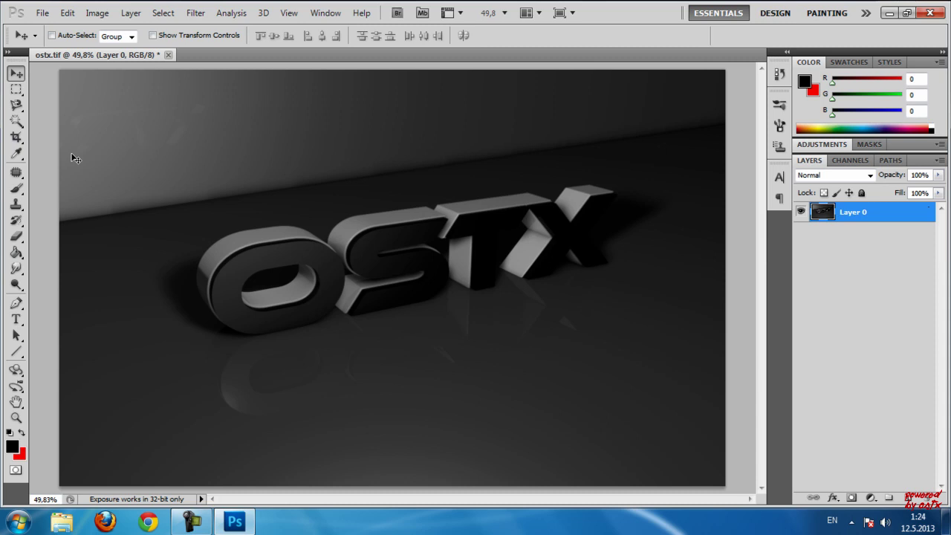
{"action": "left_click", "coordinate": [15, 89]}
{"action": "left_click_drag", "start_coordinate": [16, 90], "coordinate": [58, 95]}
{"action": "left_click", "coordinate": [57, 90]}
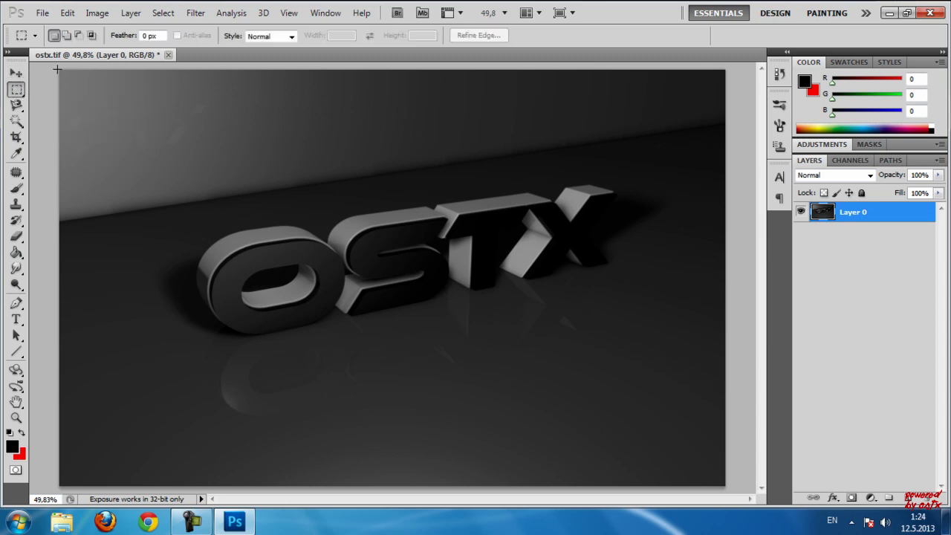
{"action": "left_click_drag", "start_coordinate": [294, 93], "coordinate": [42, 78]}
{"action": "left_click", "coordinate": [908, 498]}
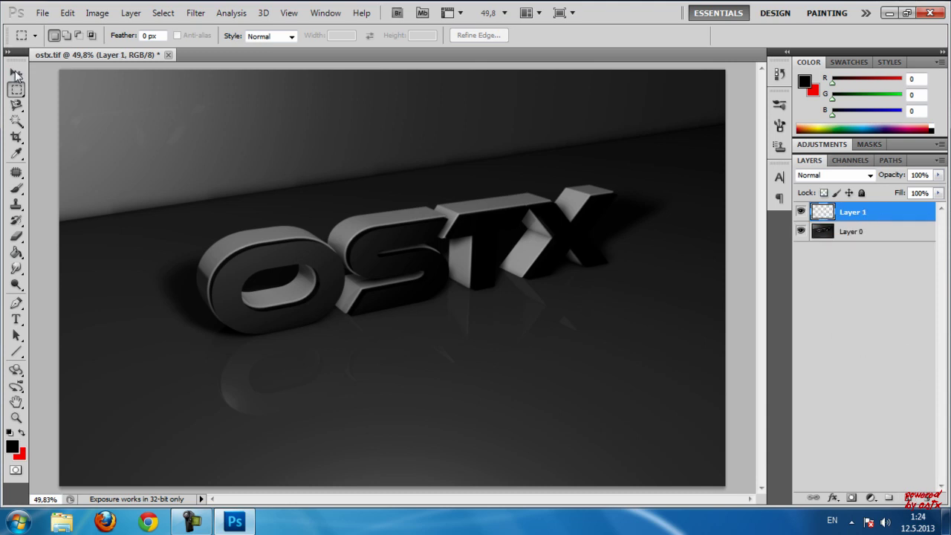
Select a thin full-width strip along the top edge of the image with the Rectangular Marquee tool.
{"action": "right_click", "coordinate": [20, 94]}
{"action": "left_click", "coordinate": [52, 90]}
{"action": "left_click_drag", "start_coordinate": [328, 104], "coordinate": [739, 78]}
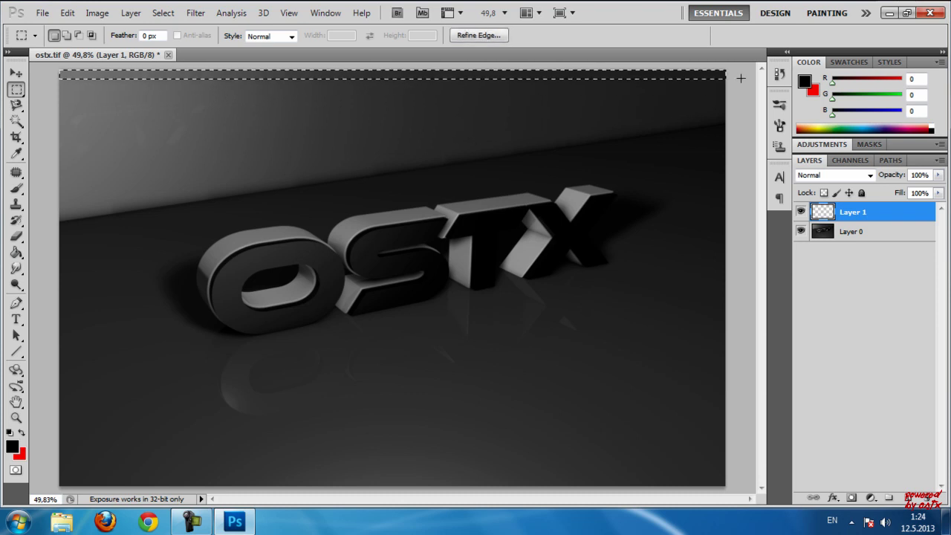
Paint the selected strip black on Layer 1 with the Brush tool and deselect it.
{"action": "key", "text": "b"}
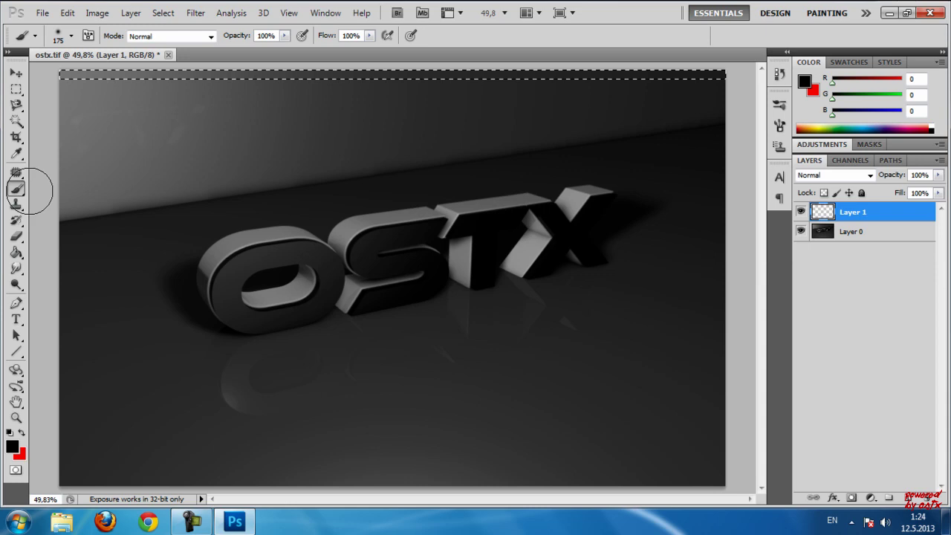
{"action": "left_click", "coordinate": [12, 446]}
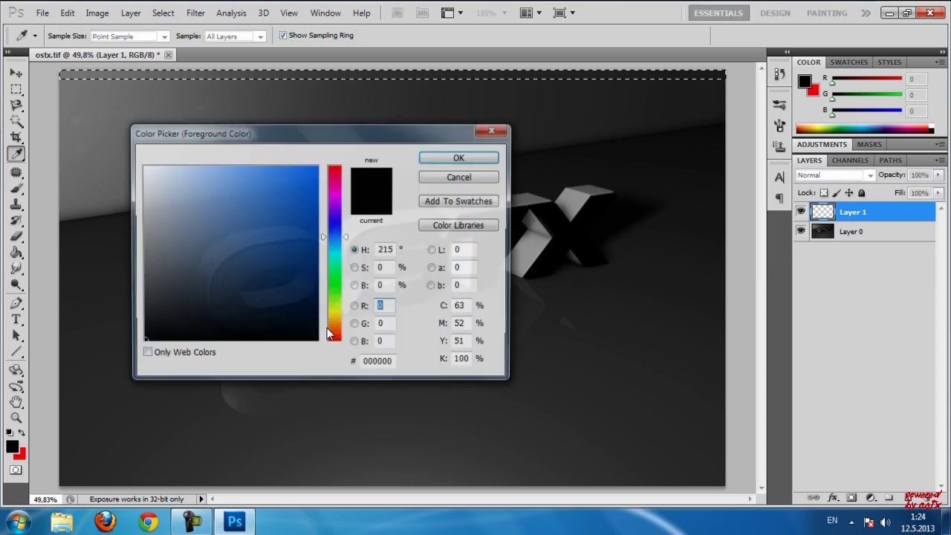
{"action": "left_click", "coordinate": [158, 341]}
{"action": "left_click", "coordinate": [461, 156]}
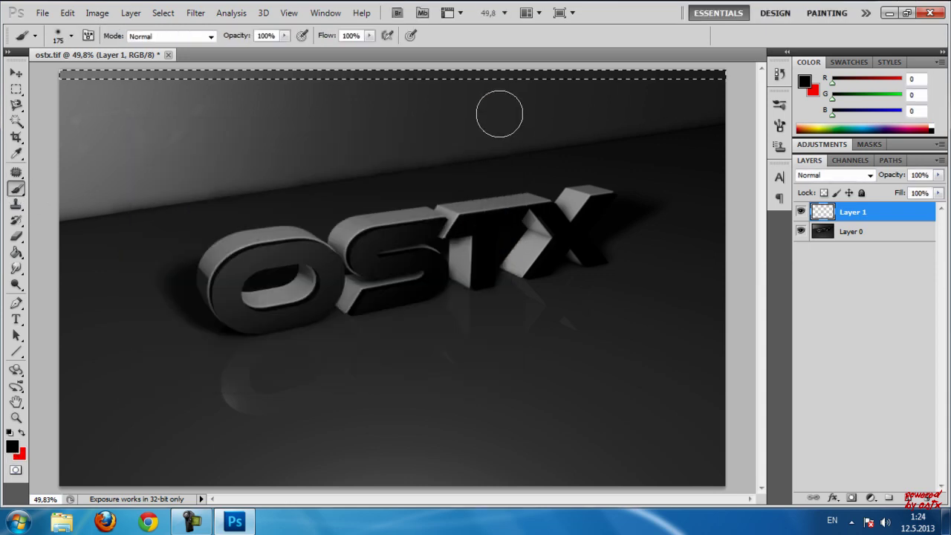
{"action": "mouse_move", "coordinate": [452, 84]}
{"action": "left_mouse_down"}
{"action": "mouse_move", "coordinate": [762, 89]}
{"action": "mouse_move", "coordinate": [40, 83]}
{"action": "mouse_move", "coordinate": [128, 70]}
{"action": "mouse_move", "coordinate": [61, 84]}
{"action": "left_mouse_up"}
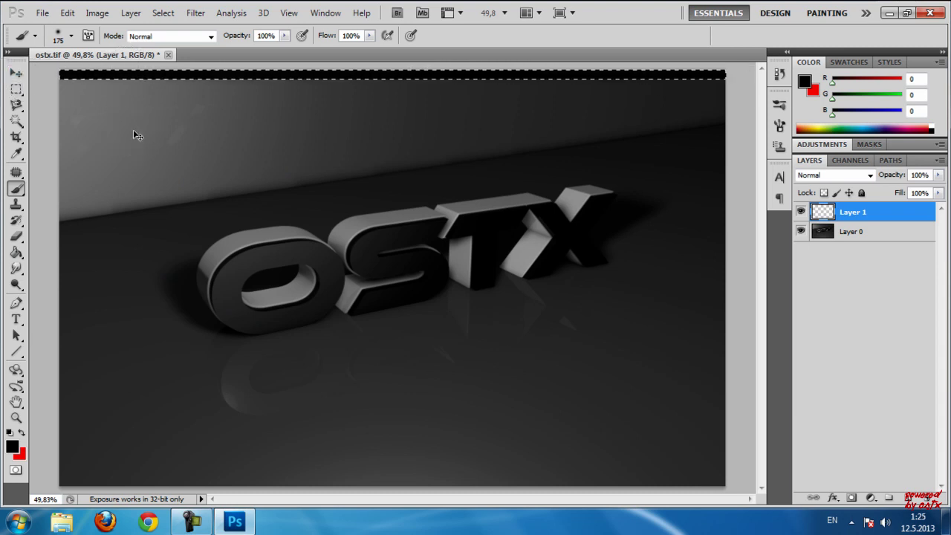
{"action": "key", "text": "ctrl+d"}
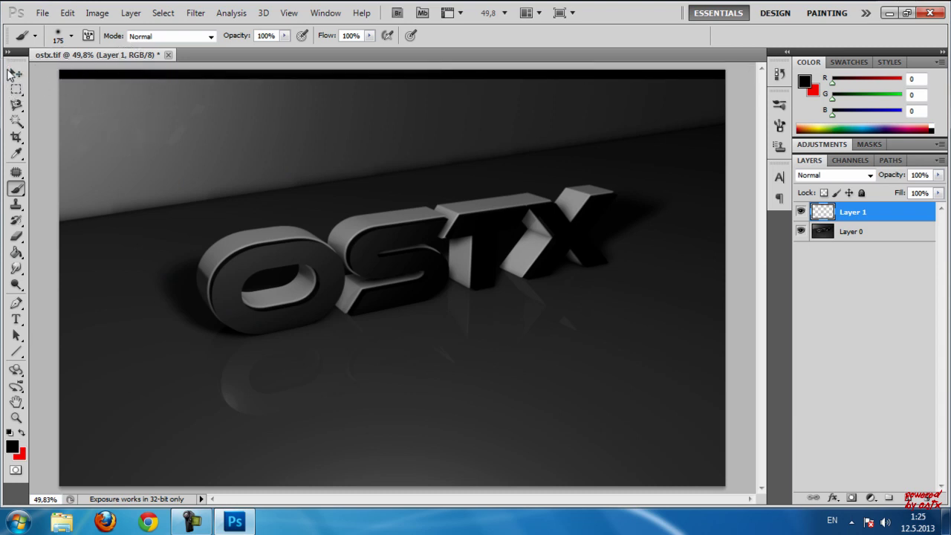
Duplicate the black strip layer and move the copy to the bottom edge of the image.
{"action": "left_click", "coordinate": [15, 73]}
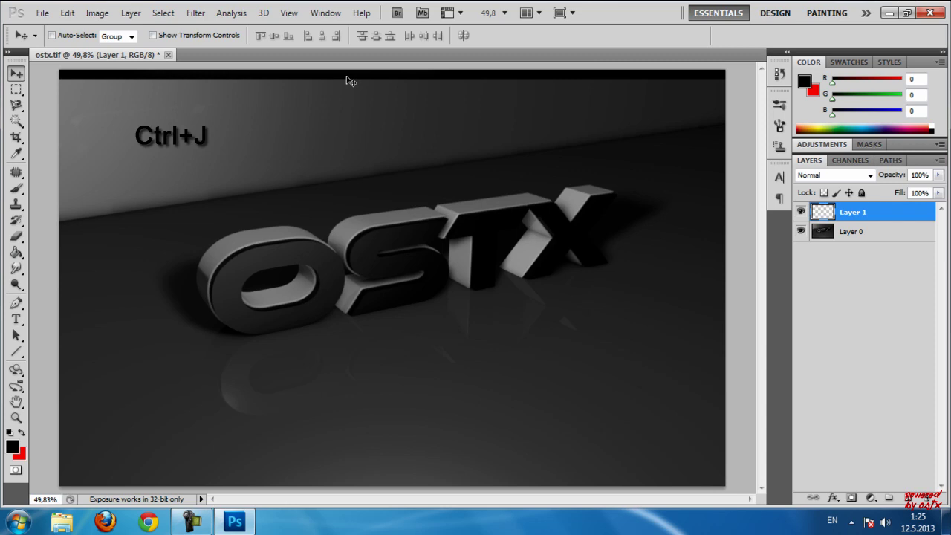
{"action": "key", "text": "ctrl+j"}
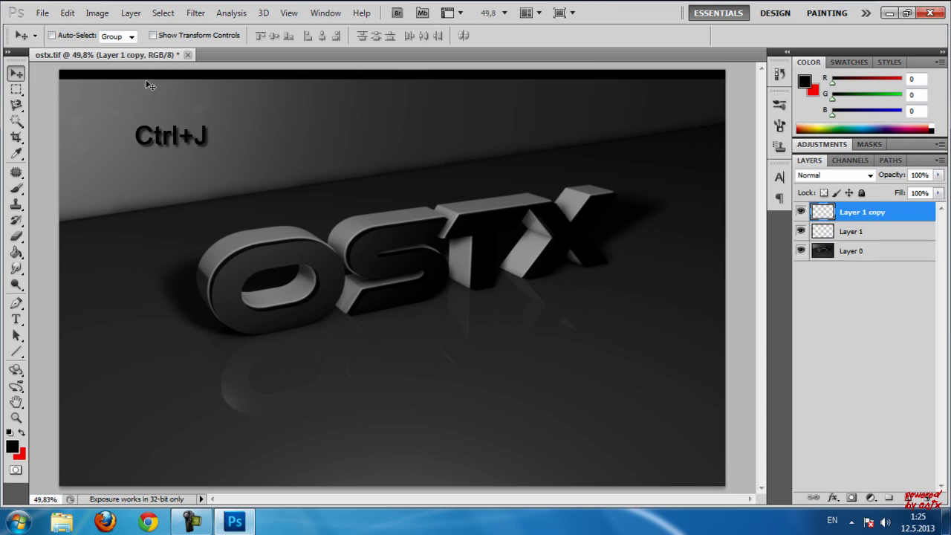
{"action": "left_click_drag", "start_coordinate": [161, 80], "coordinate": [163, 93]}
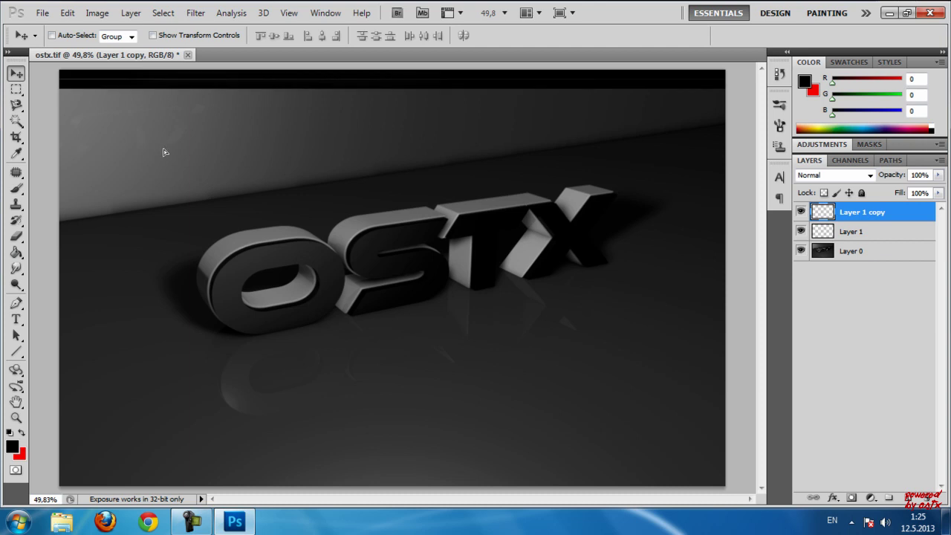
{"action": "left_click_drag", "start_coordinate": [163, 152], "coordinate": [146, 488]}
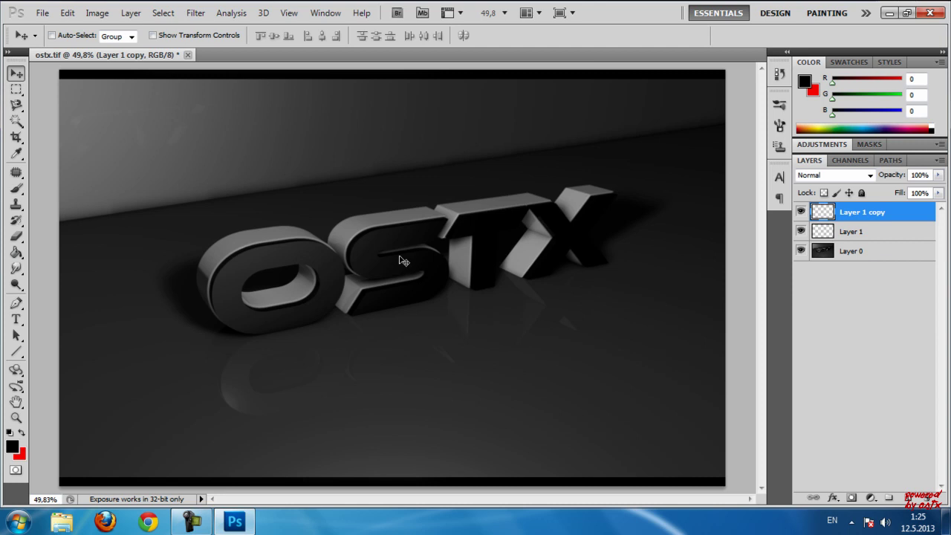
Place the blue smoke picture from the desktop into the document over the lower part of the letter O.
{"action": "left_click", "coordinate": [889, 13]}
{"action": "left_click_drag", "start_coordinate": [31, 113], "coordinate": [257, 298]}
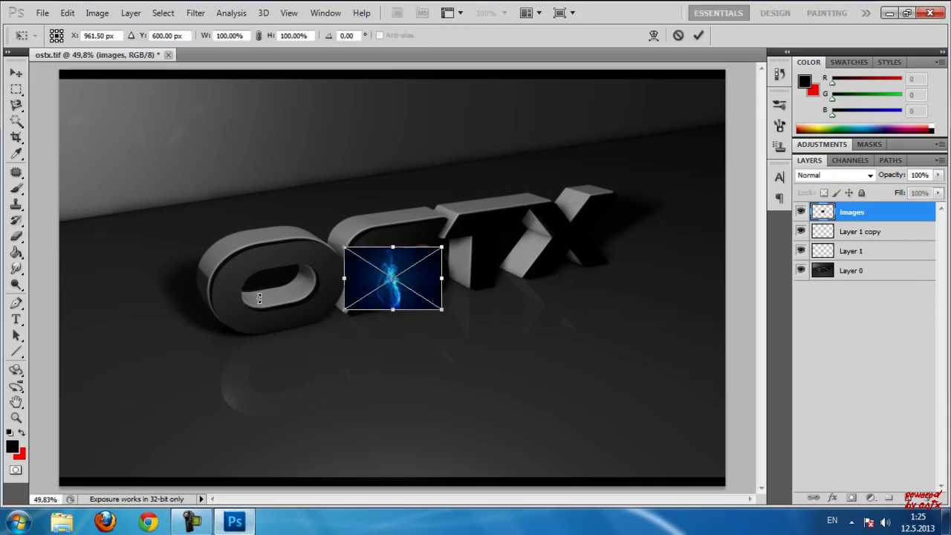
{"action": "left_click_drag", "start_coordinate": [385, 286], "coordinate": [242, 305]}
{"action": "left_click", "coordinate": [698, 35]}
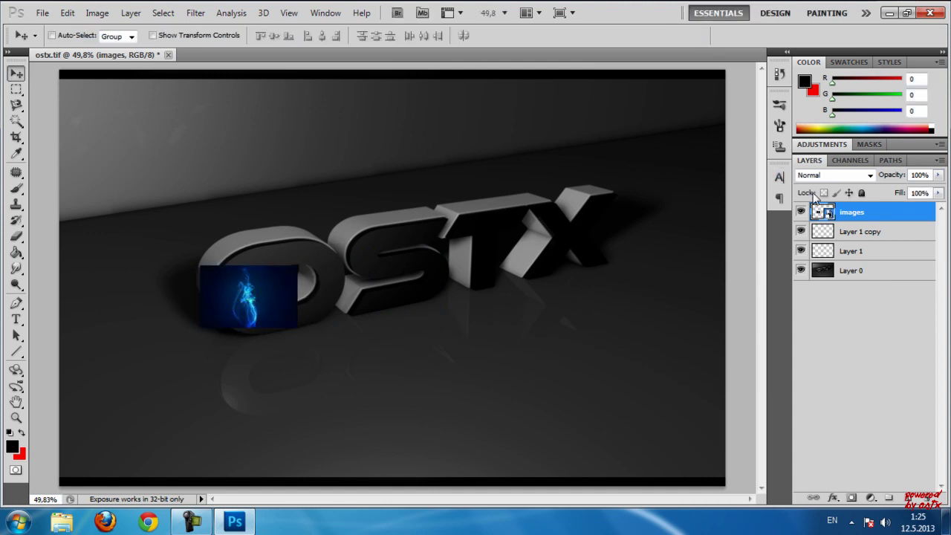
Try Color Dodge on the images layer and settle on the Screen blend mode.
{"action": "left_click", "coordinate": [824, 176]}
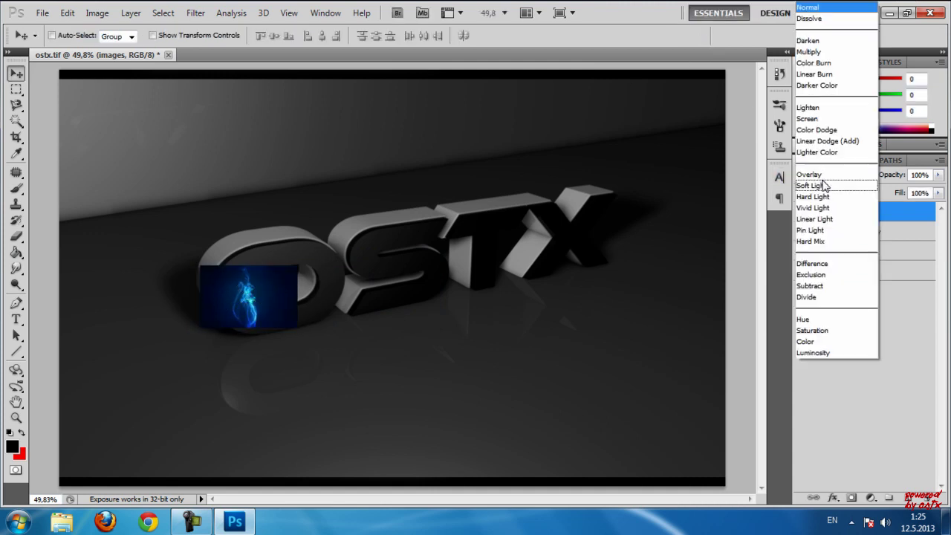
{"action": "left_click", "coordinate": [846, 121]}
{"action": "left_click", "coordinate": [833, 176]}
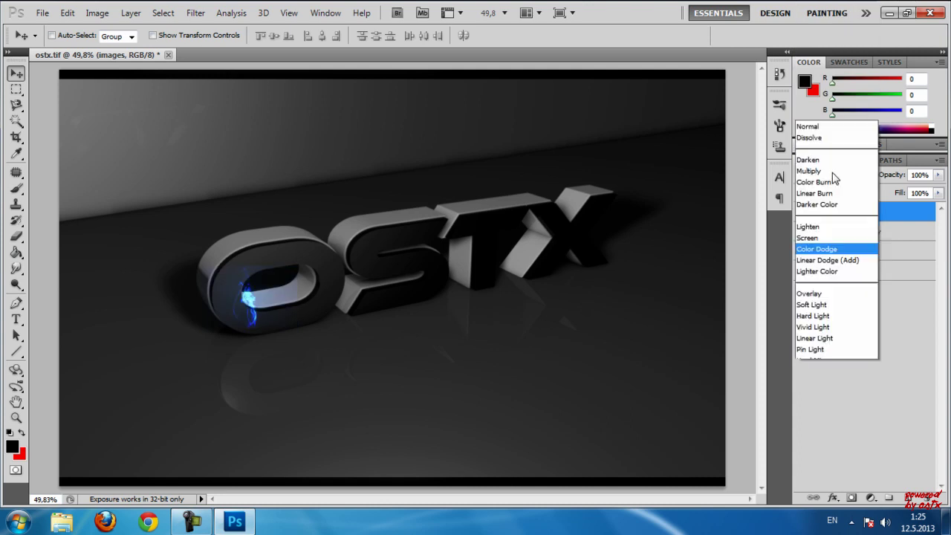
{"action": "left_click", "coordinate": [826, 120]}
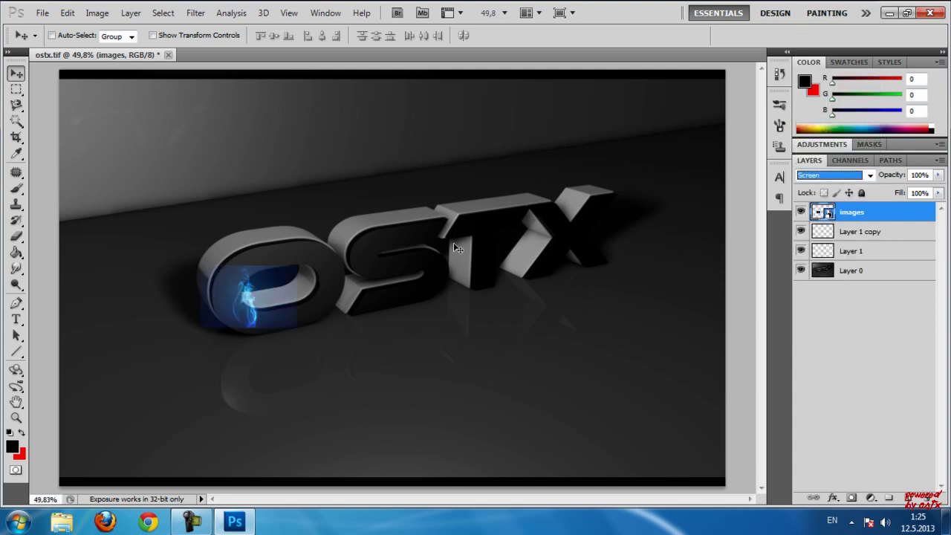
Move the smoke picture onto the floor below the letter O and rasterize its layer for erasing.
{"action": "key", "text": "ctrl+t"}
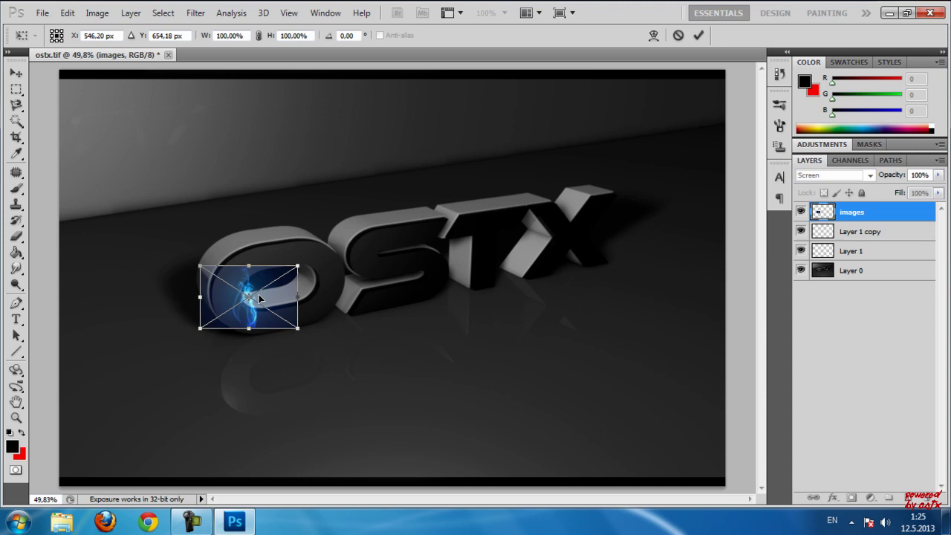
{"action": "left_click_drag", "start_coordinate": [258, 294], "coordinate": [328, 364]}
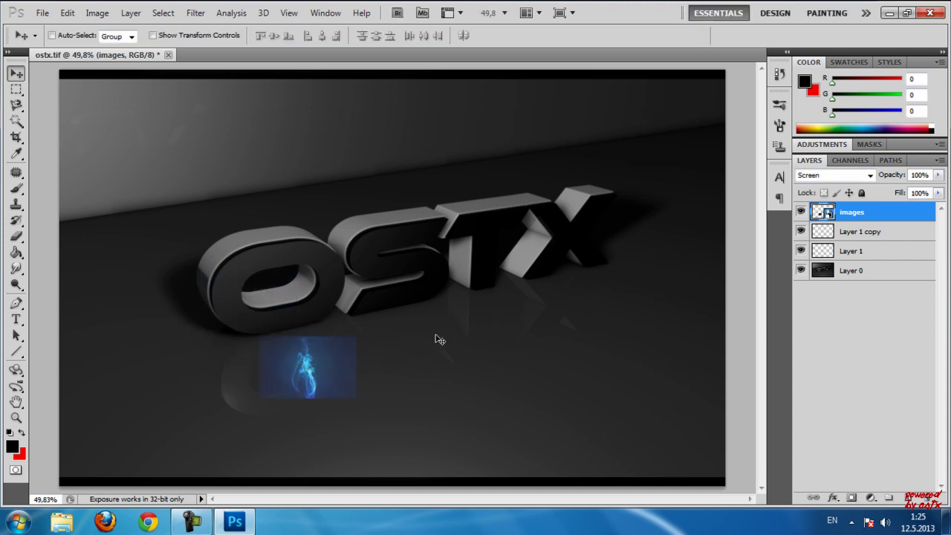
{"action": "key", "text": "e"}
{"action": "left_click", "coordinate": [344, 360]}
{"action": "left_click", "coordinate": [450, 214]}
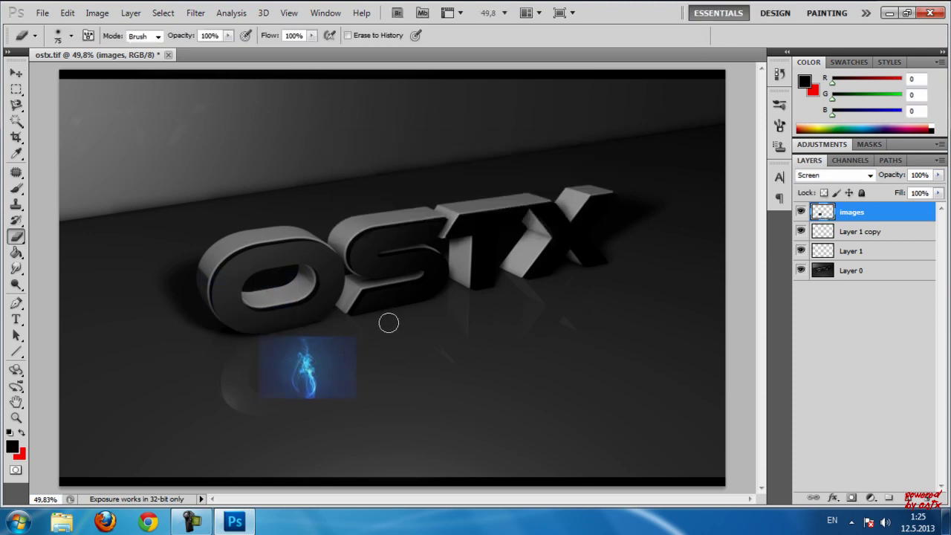
Erase the blue background around the smoke with a soft 75 px eraser at 0% hardness.
{"action": "right_click", "coordinate": [328, 351]}
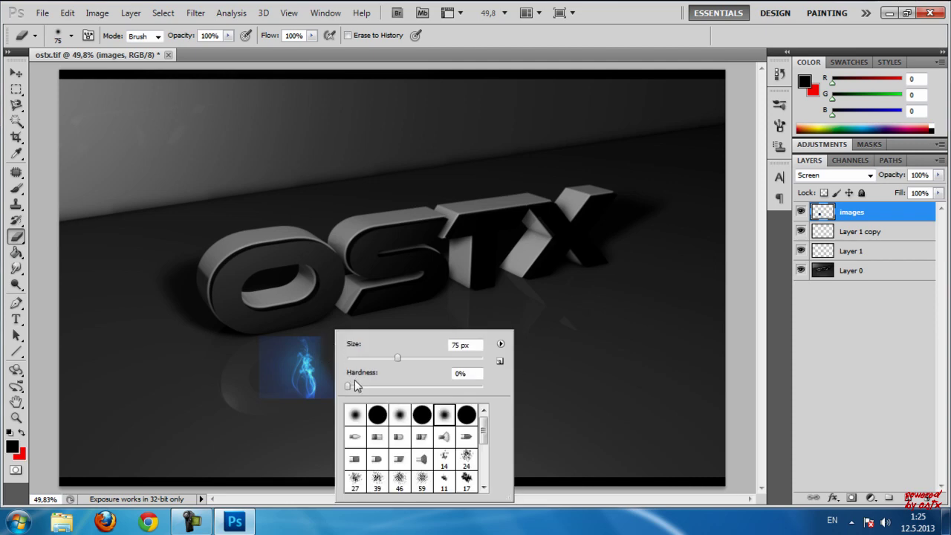
{"action": "left_click", "coordinate": [333, 369]}
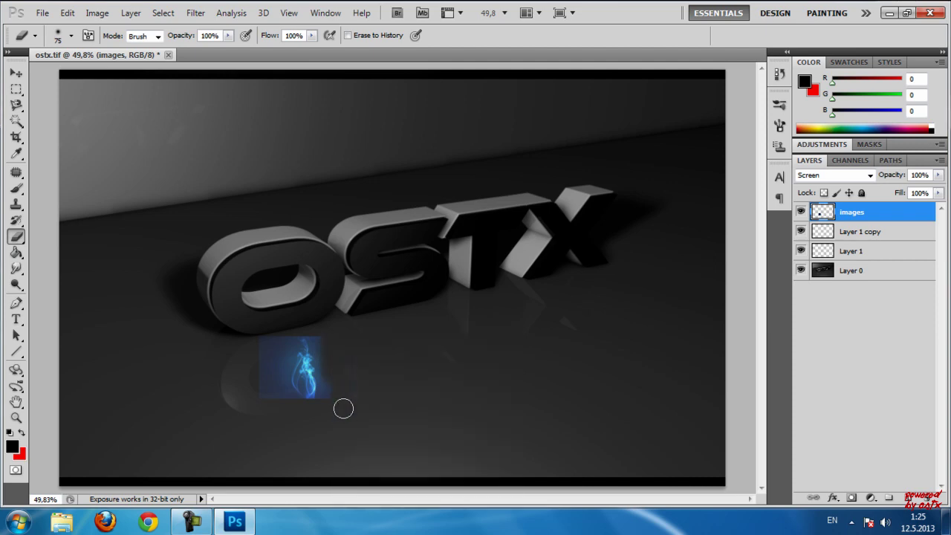
{"action": "mouse_move", "coordinate": [343, 408]}
{"action": "left_mouse_down"}
{"action": "mouse_move", "coordinate": [329, 379]}
{"action": "mouse_move", "coordinate": [324, 401]}
{"action": "mouse_move", "coordinate": [325, 346]}
{"action": "mouse_move", "coordinate": [323, 355]}
{"action": "mouse_move", "coordinate": [280, 352]}
{"action": "mouse_move", "coordinate": [270, 336]}
{"action": "mouse_move", "coordinate": [299, 327]}
{"action": "mouse_move", "coordinate": [276, 384]}
{"action": "mouse_move", "coordinate": [285, 354]}
{"action": "mouse_move", "coordinate": [287, 393]}
{"action": "mouse_move", "coordinate": [248, 374]}
{"action": "mouse_move", "coordinate": [276, 397]}
{"action": "mouse_move", "coordinate": [323, 401]}
{"action": "mouse_move", "coordinate": [297, 408]}
{"action": "mouse_move", "coordinate": [314, 401]}
{"action": "mouse_move", "coordinate": [316, 409]}
{"action": "left_mouse_up"}
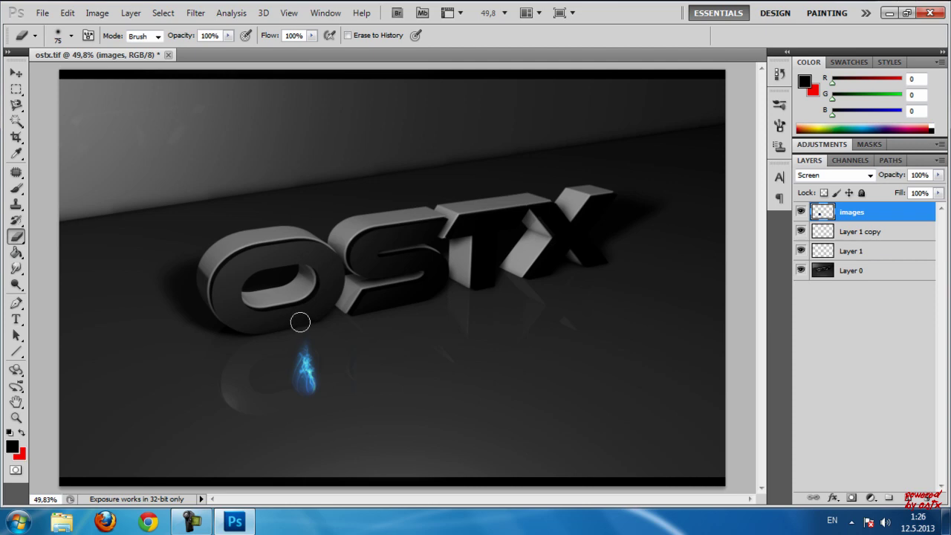
Move the smoke onto the curved side of the letter O and scale it proportionally to about 132%.
{"action": "key", "text": "ctrl+t"}
{"action": "left_click_drag", "start_coordinate": [316, 377], "coordinate": [254, 312]}
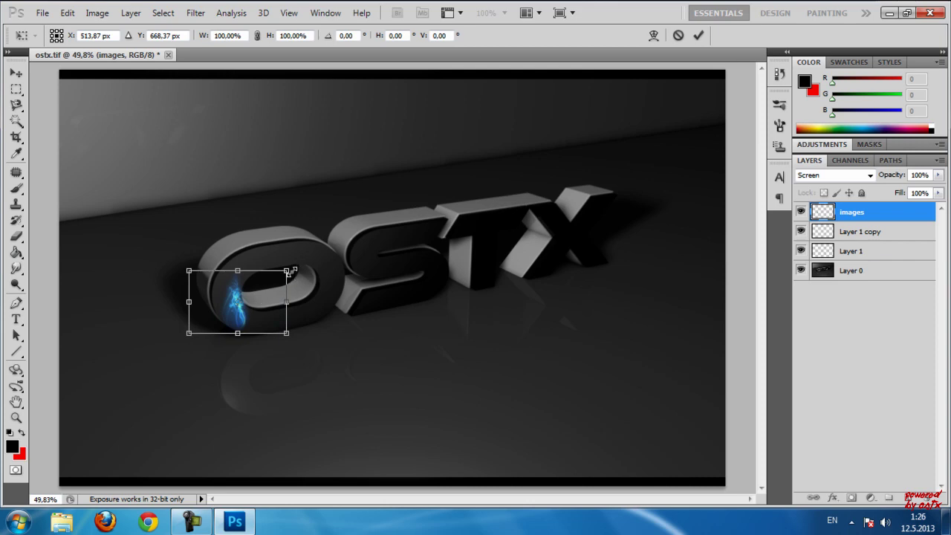
{"action": "left_click_drag", "start_coordinate": [291, 272], "coordinate": [263, 283], "text": "shift"}
{"action": "key", "text": "ctrl+h"}
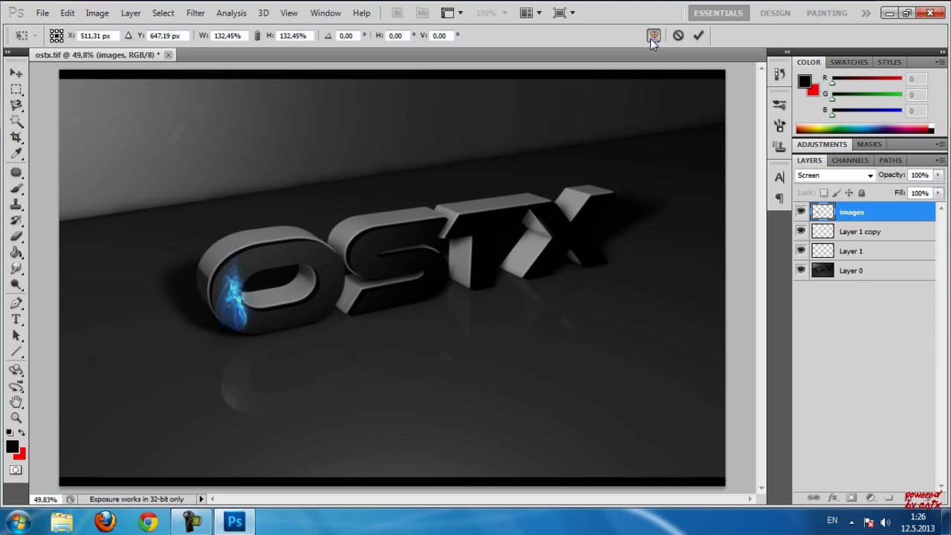
Warp the smoke so it follows the curve of the letter O and apply the transformation.
{"action": "left_click", "coordinate": [653, 36]}
{"action": "left_click_drag", "start_coordinate": [223, 279], "coordinate": [201, 277]}
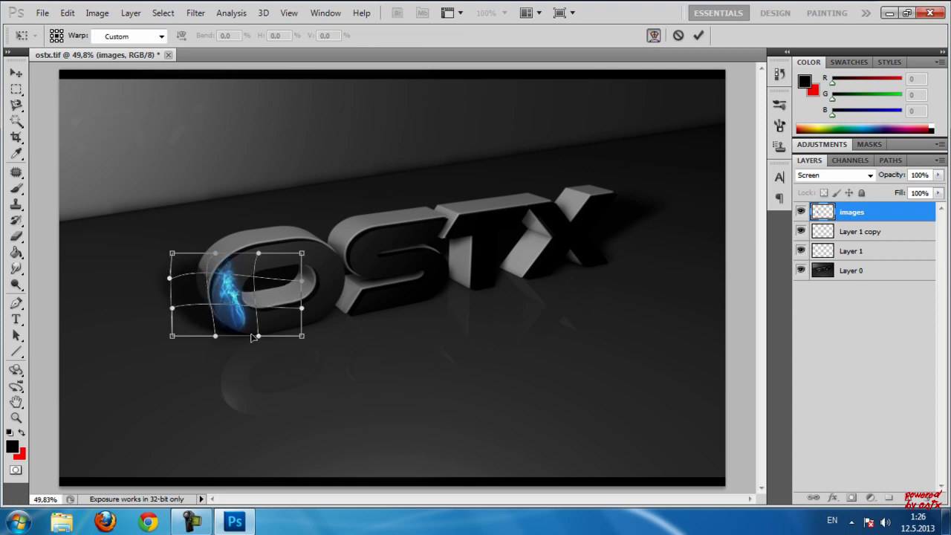
{"action": "left_click_drag", "start_coordinate": [251, 334], "coordinate": [275, 337]}
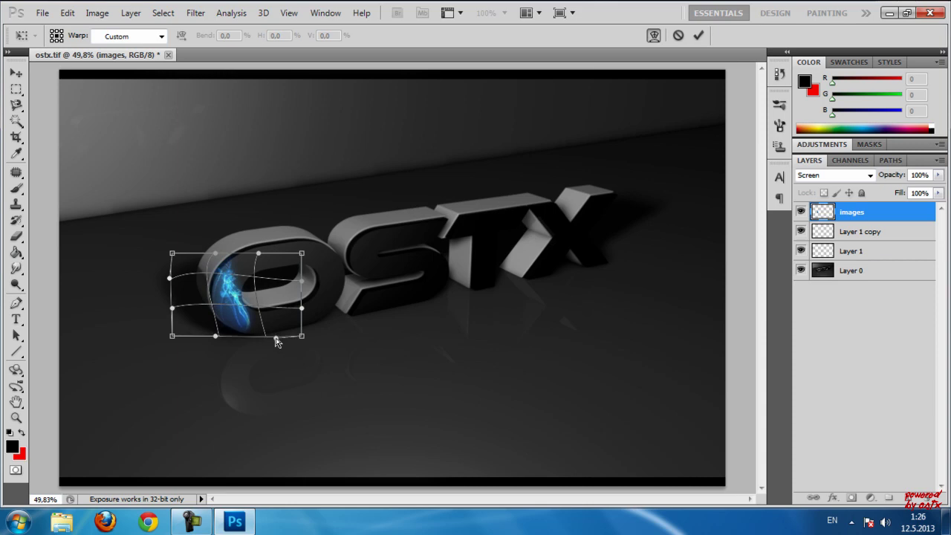
{"action": "left_click_drag", "start_coordinate": [261, 255], "coordinate": [262, 250]}
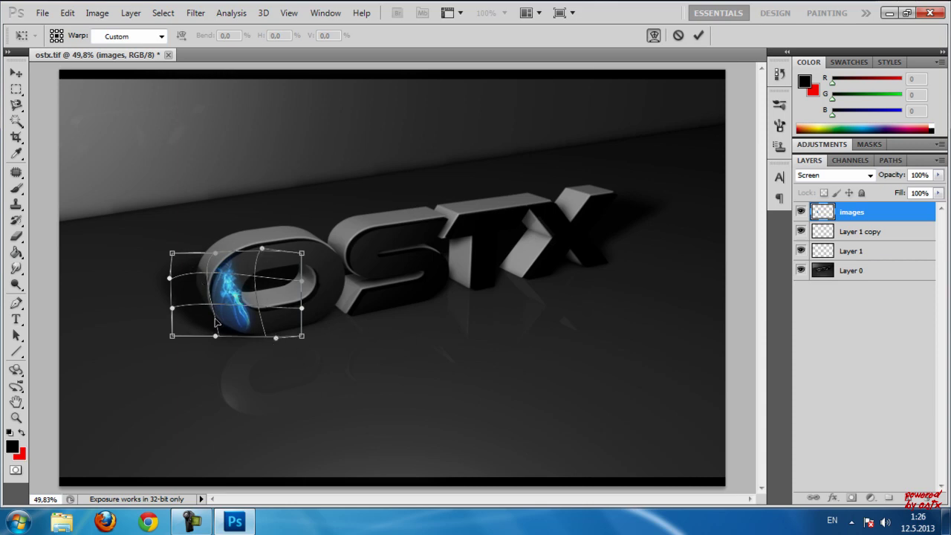
{"action": "left_click", "coordinate": [698, 35]}
Smudge the blue smoke along the letter O's curve at 54% strength, enlarging the brush from 33 to 69 px.
{"action": "key", "text": "e"}
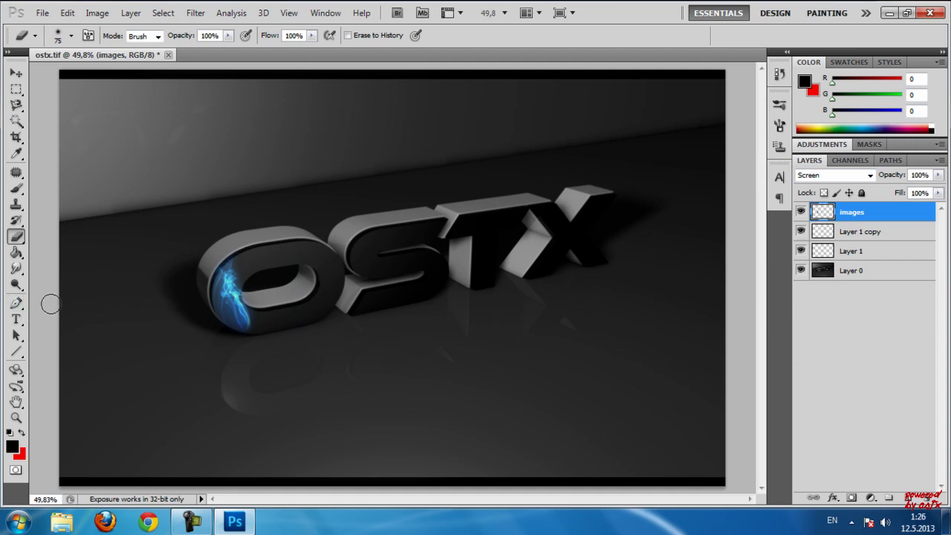
{"action": "left_click", "coordinate": [16, 270]}
{"action": "left_click", "coordinate": [17, 270]}
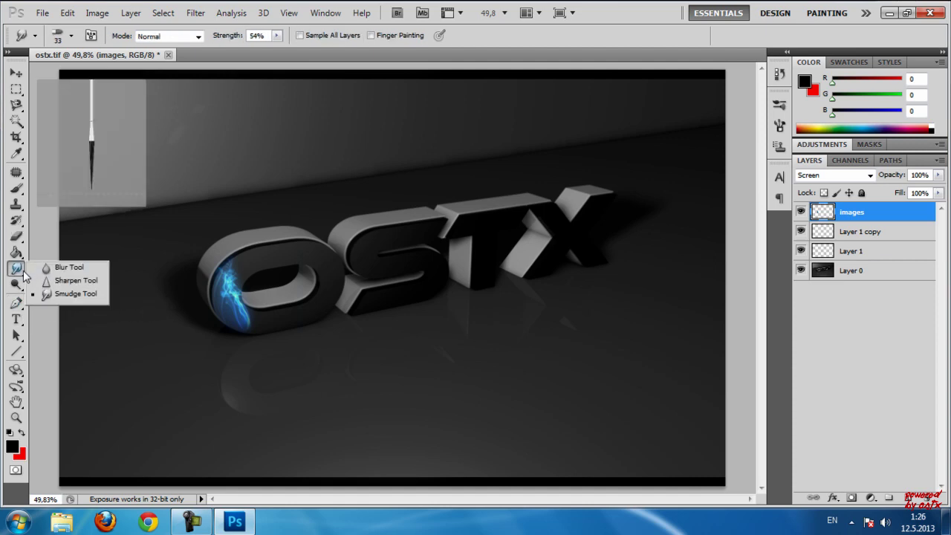
{"action": "left_click", "coordinate": [71, 296]}
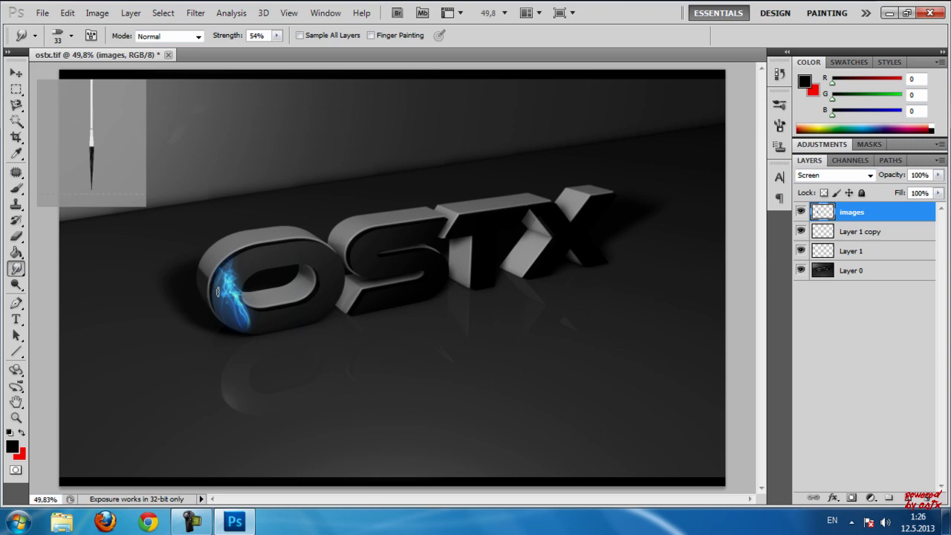
{"action": "right_click", "coordinate": [218, 292]}
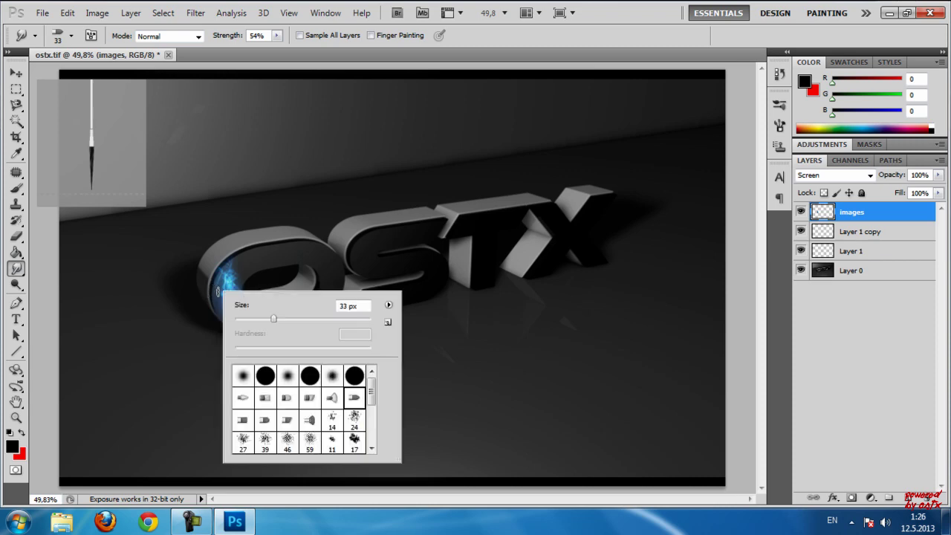
{"action": "left_click", "coordinate": [427, 334]}
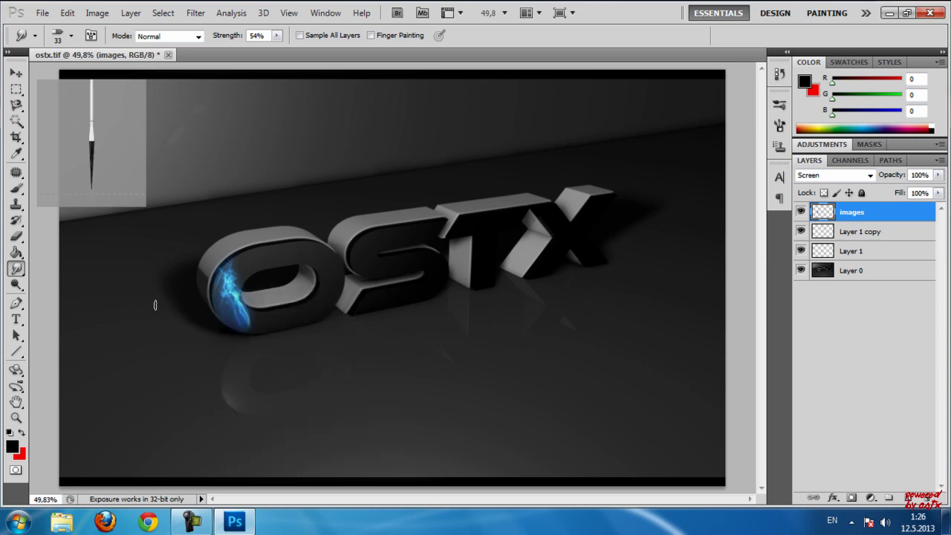
{"action": "left_click_drag", "start_coordinate": [214, 301], "coordinate": [240, 306]}
{"action": "right_click_drag", "start_coordinate": [261, 331], "coordinate": [252, 323], "text": "alt"}
{"action": "mouse_move", "coordinate": [252, 323]}
{"action": "left_mouse_down"}
{"action": "mouse_move", "coordinate": [245, 287]}
{"action": "mouse_move", "coordinate": [255, 313]}
{"action": "mouse_move", "coordinate": [239, 308]}
{"action": "mouse_move", "coordinate": [234, 278]}
{"action": "mouse_move", "coordinate": [216, 290]}
{"action": "mouse_move", "coordinate": [215, 277]}
{"action": "mouse_move", "coordinate": [258, 285]}
{"action": "mouse_move", "coordinate": [217, 258]}
{"action": "mouse_move", "coordinate": [224, 273]}
{"action": "mouse_move", "coordinate": [229, 251]}
{"action": "mouse_move", "coordinate": [254, 254]}
{"action": "mouse_move", "coordinate": [239, 273]}
{"action": "mouse_move", "coordinate": [228, 268]}
{"action": "mouse_move", "coordinate": [236, 243]}
{"action": "mouse_move", "coordinate": [232, 291]}
{"action": "mouse_move", "coordinate": [211, 292]}
{"action": "mouse_move", "coordinate": [214, 264]}
{"action": "mouse_move", "coordinate": [203, 293]}
{"action": "mouse_move", "coordinate": [215, 303]}
{"action": "mouse_move", "coordinate": [203, 292]}
{"action": "mouse_move", "coordinate": [231, 294]}
{"action": "mouse_move", "coordinate": [208, 300]}
{"action": "mouse_move", "coordinate": [206, 279]}
{"action": "mouse_move", "coordinate": [215, 295]}
{"action": "mouse_move", "coordinate": [216, 258]}
{"action": "mouse_move", "coordinate": [222, 287]}
{"action": "mouse_move", "coordinate": [242, 255]}
{"action": "mouse_move", "coordinate": [243, 302]}
{"action": "mouse_move", "coordinate": [220, 286]}
{"action": "mouse_move", "coordinate": [238, 267]}
{"action": "mouse_move", "coordinate": [244, 307]}
{"action": "mouse_move", "coordinate": [258, 293]}
{"action": "mouse_move", "coordinate": [230, 339]}
{"action": "left_mouse_up"}
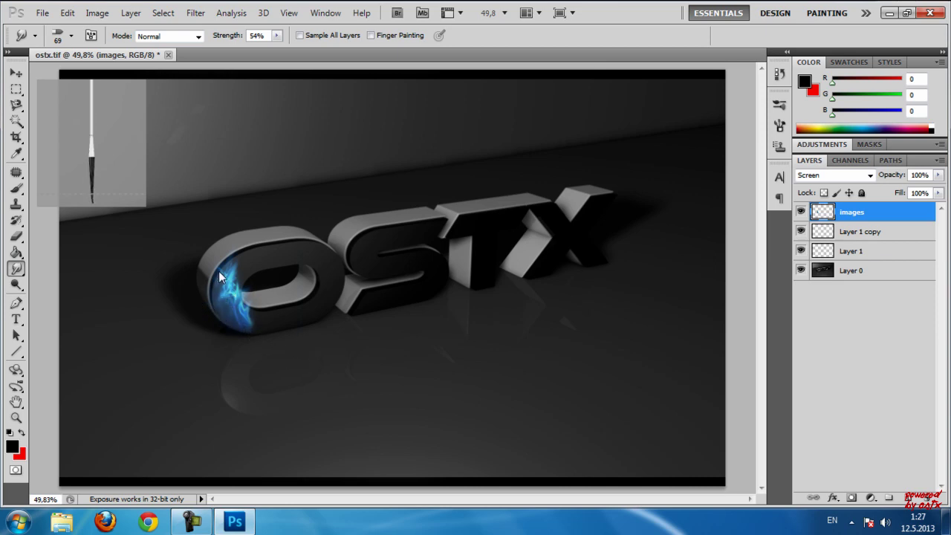
Smudge the upper outer edge of the blue smoke on the letter O with the 69 px brush at 54% strength.
{"action": "mouse_move", "coordinate": [218, 274]}
{"action": "left_mouse_down"}
{"action": "mouse_move", "coordinate": [226, 286]}
{"action": "mouse_move", "coordinate": [204, 274]}
{"action": "mouse_move", "coordinate": [215, 293]}
{"action": "mouse_move", "coordinate": [205, 266]}
{"action": "left_mouse_up"}
{"action": "left_click", "coordinate": [16, 75]}
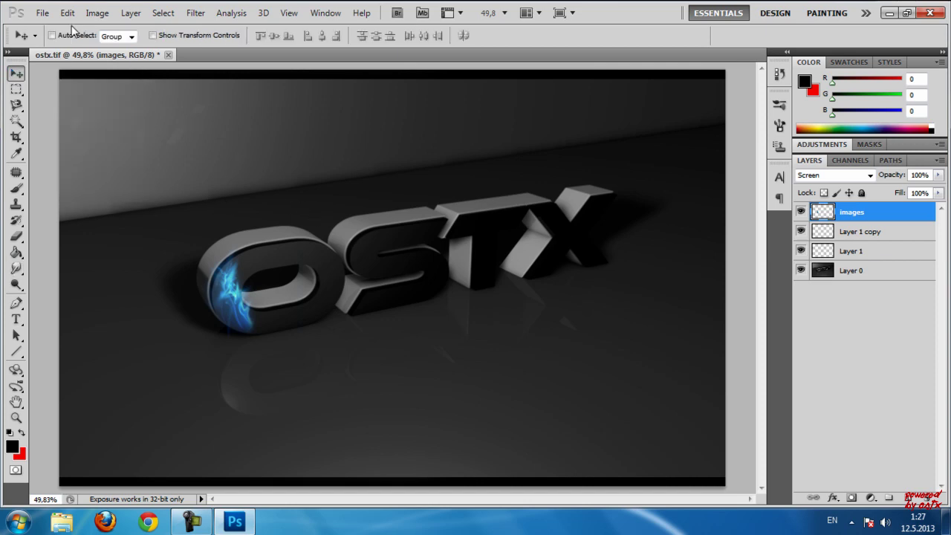
Save a copy of the image to the Desktop as ostx2 in JPEG format, with Maximum quality 12 and the Progressive option.
{"action": "left_click", "coordinate": [42, 13]}
{"action": "left_click", "coordinate": [66, 227]}
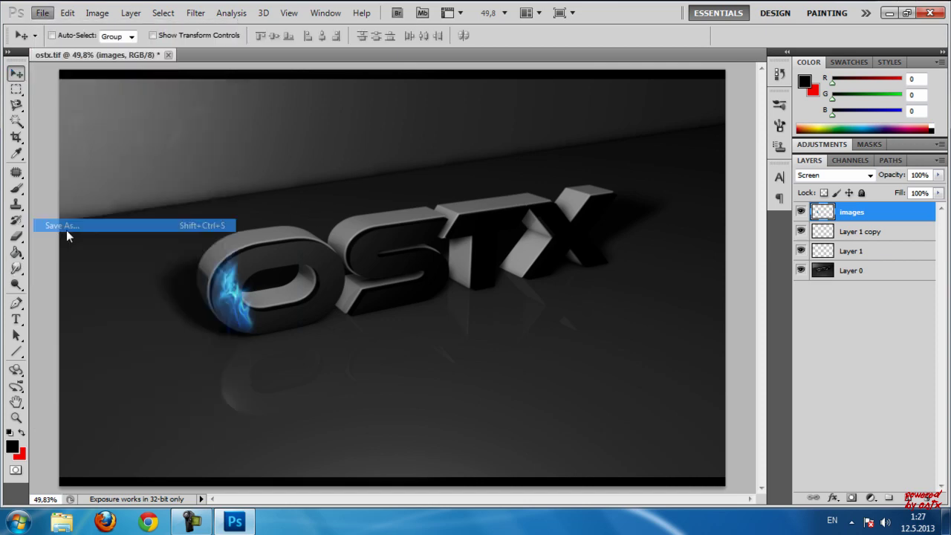
{"action": "left_click", "coordinate": [446, 275]}
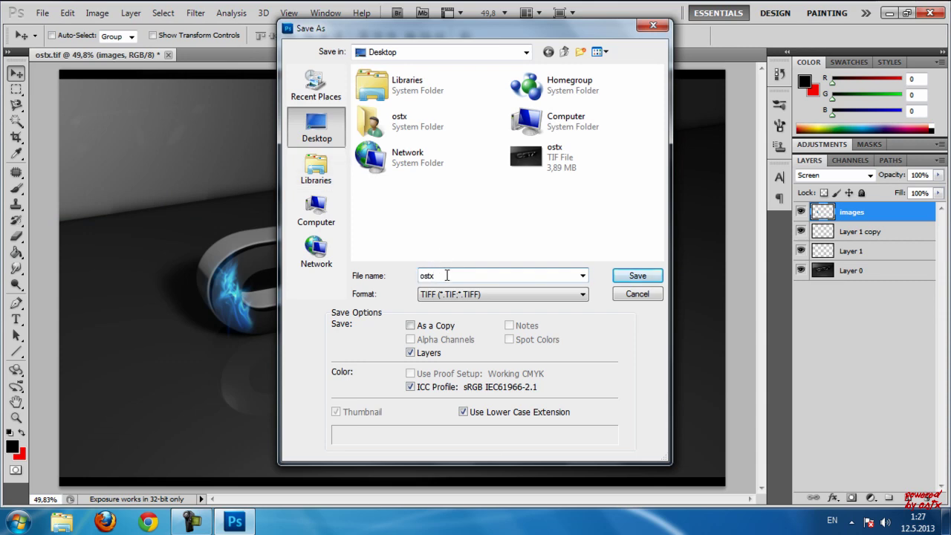
{"action": "type", "text": "2"}
{"action": "left_click", "coordinate": [467, 295]}
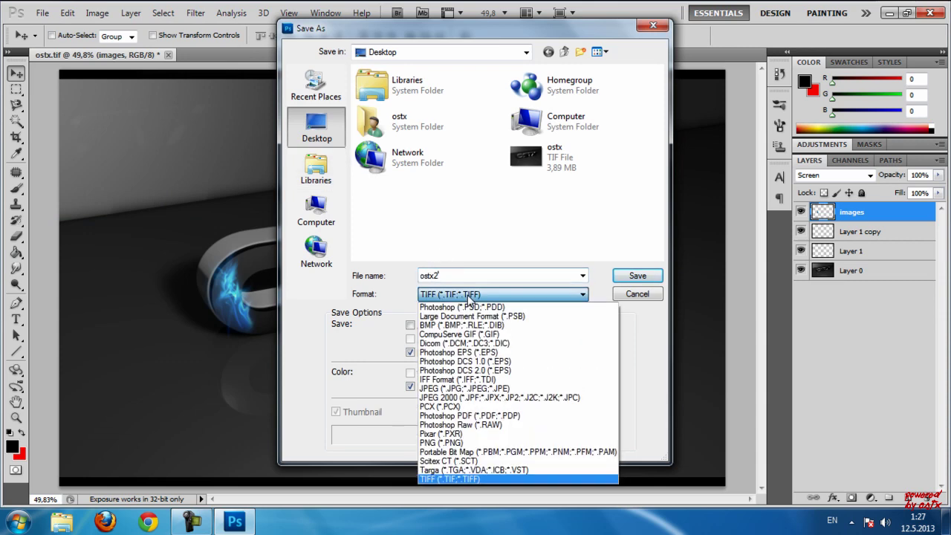
{"action": "left_click", "coordinate": [468, 389]}
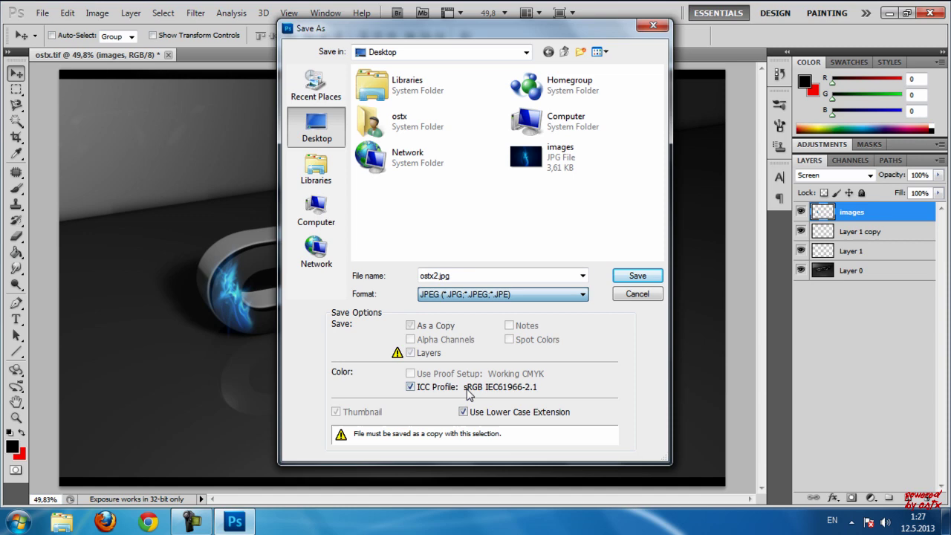
{"action": "left_click", "coordinate": [630, 276]}
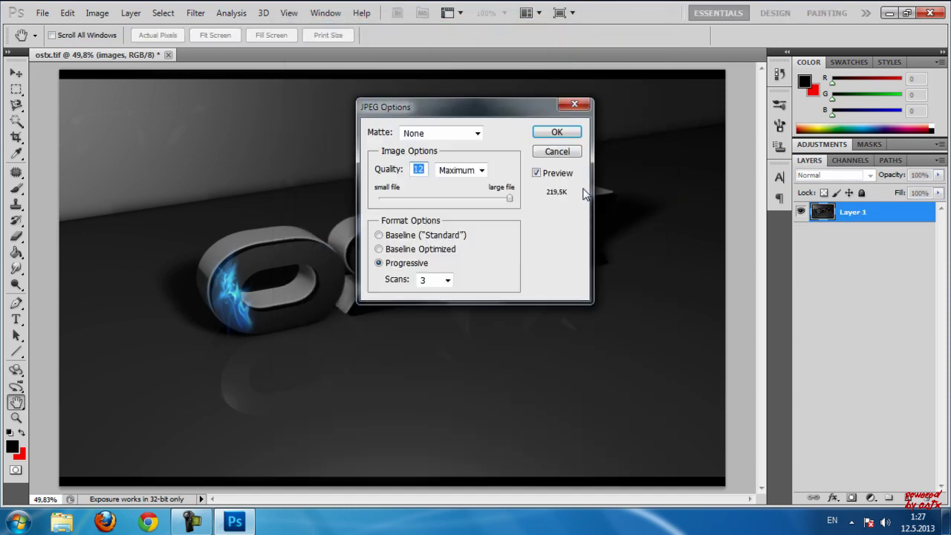
{"action": "left_click", "coordinate": [560, 133]}
Switch to the desktop and open the ostx2 image in Windows Photo Viewer.
{"action": "left_click", "coordinate": [890, 14]}
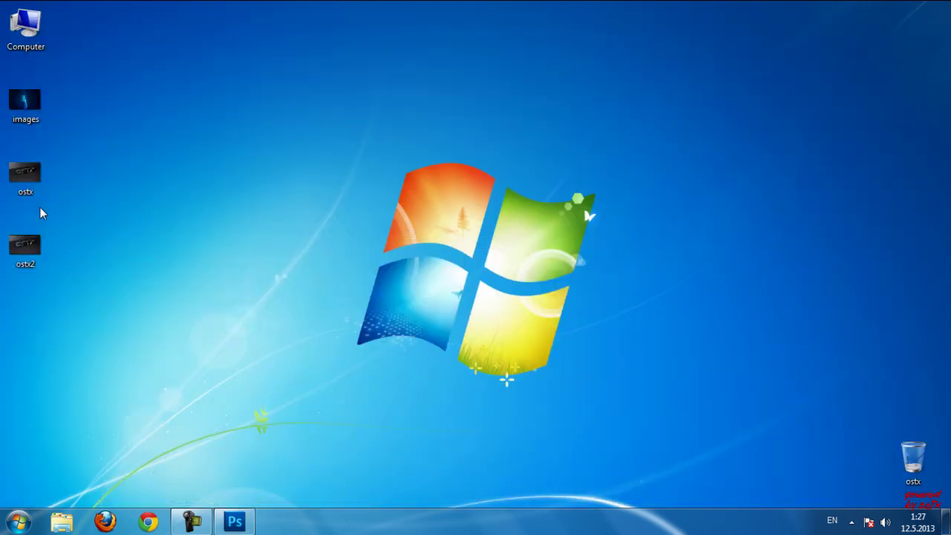
{"action": "right_click", "coordinate": [20, 245]}
{"action": "left_click", "coordinate": [80, 145]}
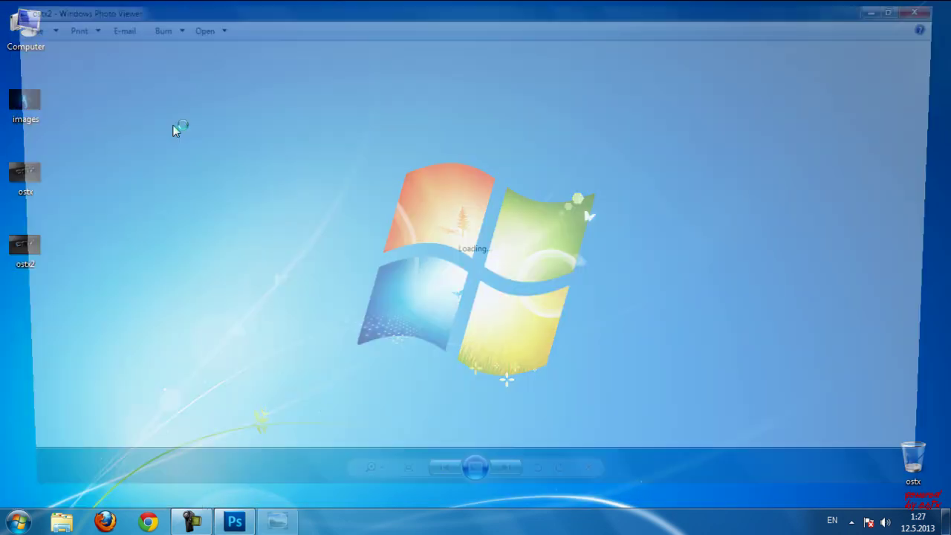